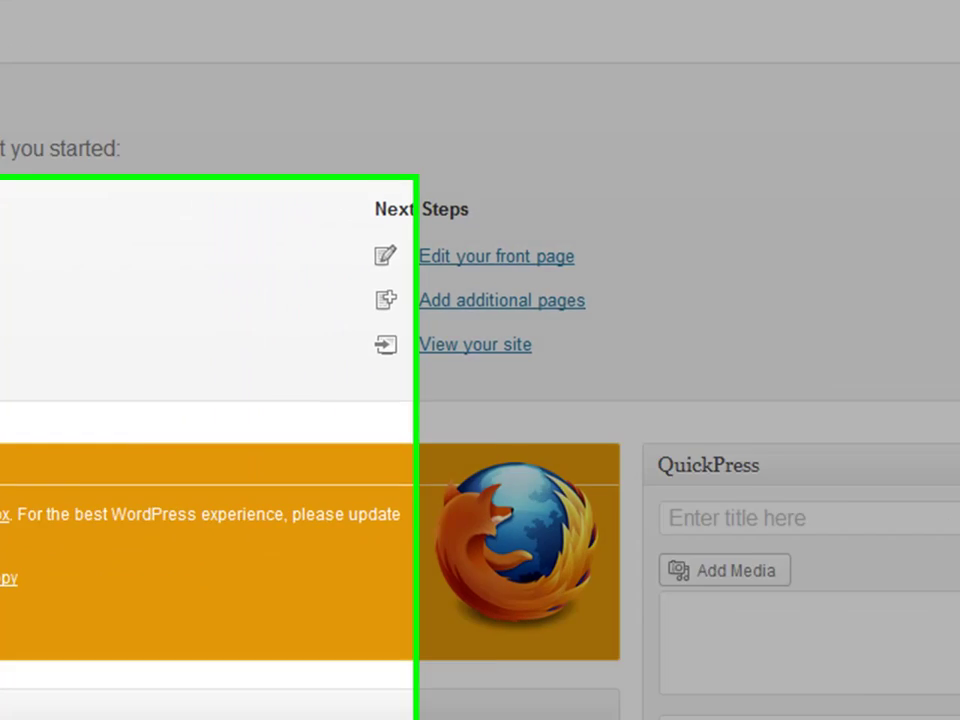
In the wpsilos settings, enable Dont Show Home Link On Posts and save the settings
mouse_move(62, 264)
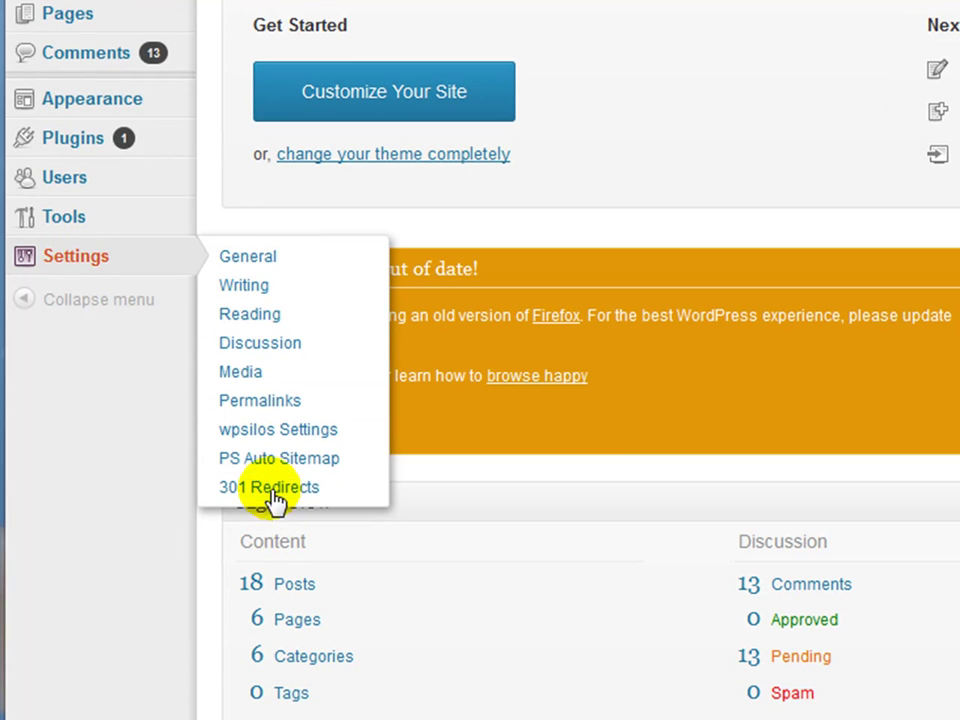
left_click(268, 437)
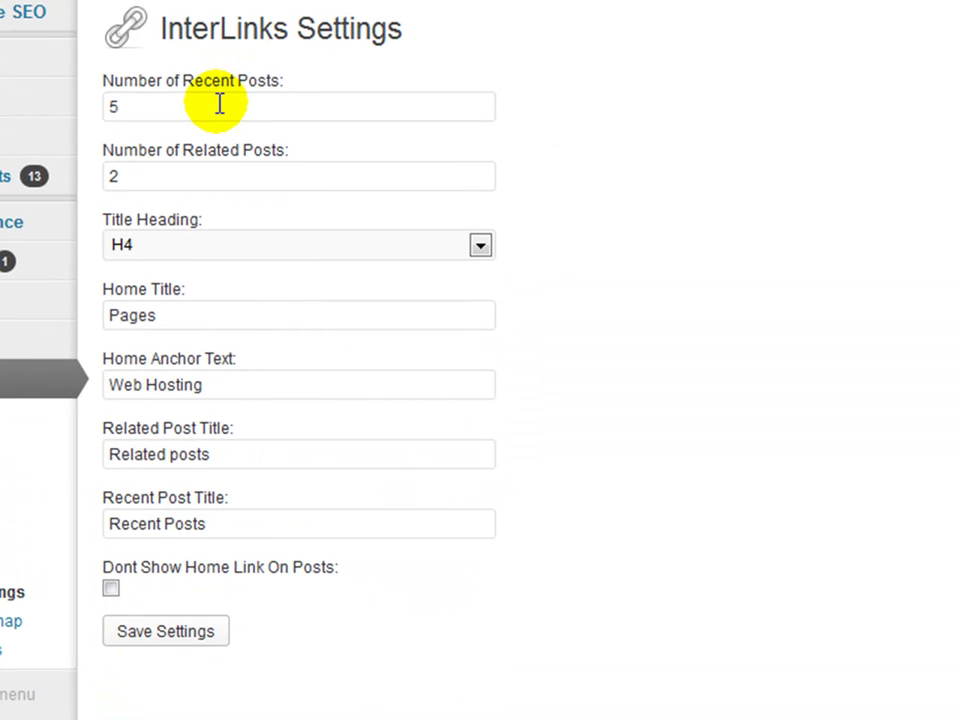
left_click(113, 589)
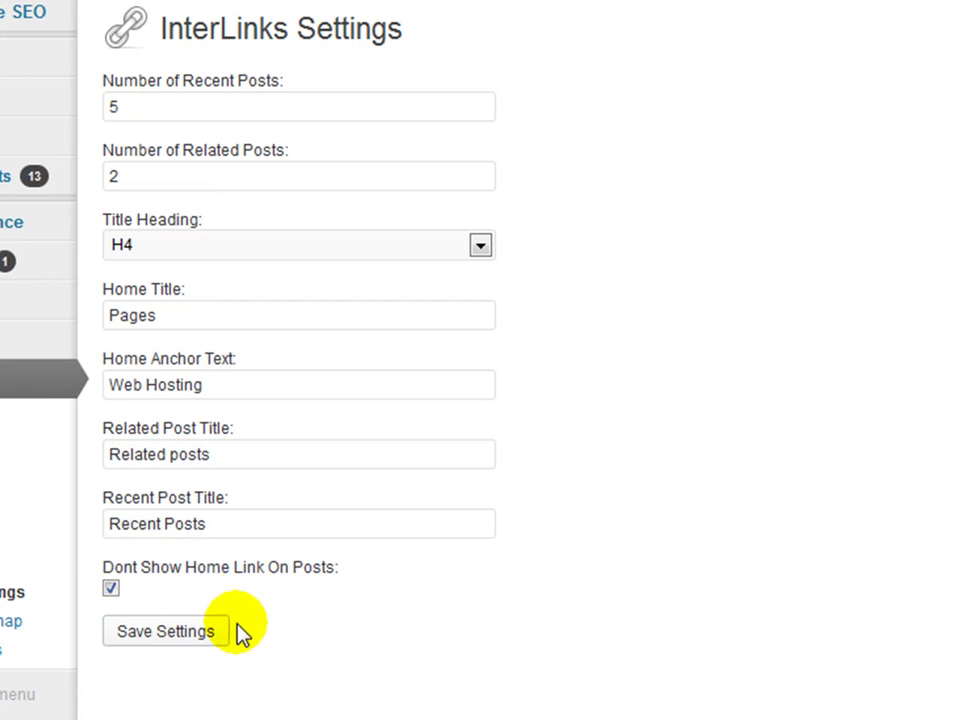
left_click(199, 632)
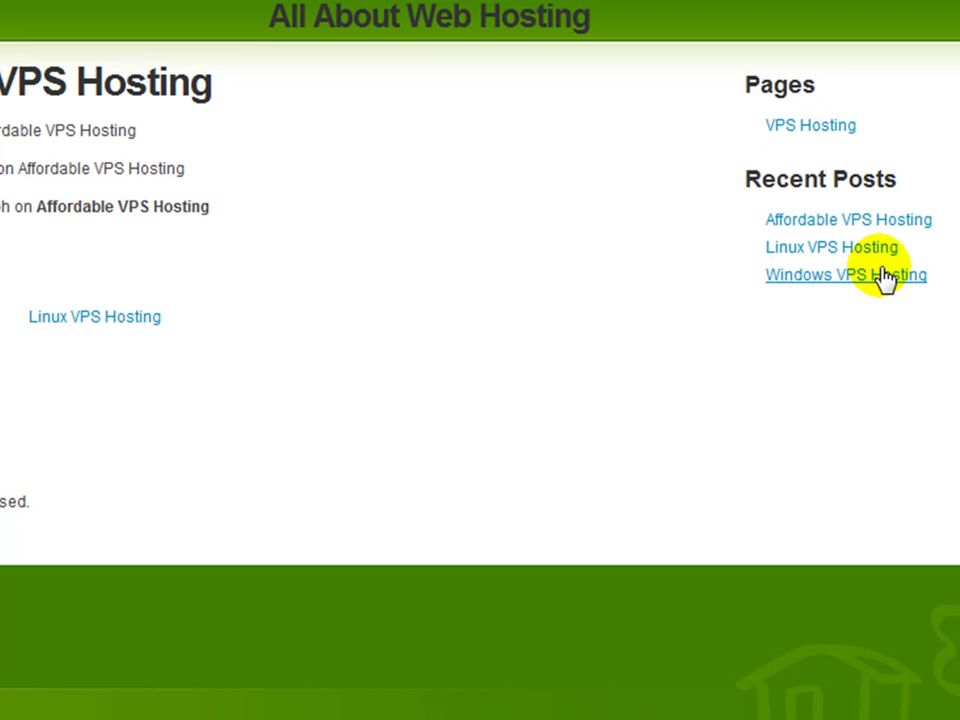
Open the VPS Hosting page from the site's sidebar and compare its links with the Interlinking B diagram
left_click(780, 127)
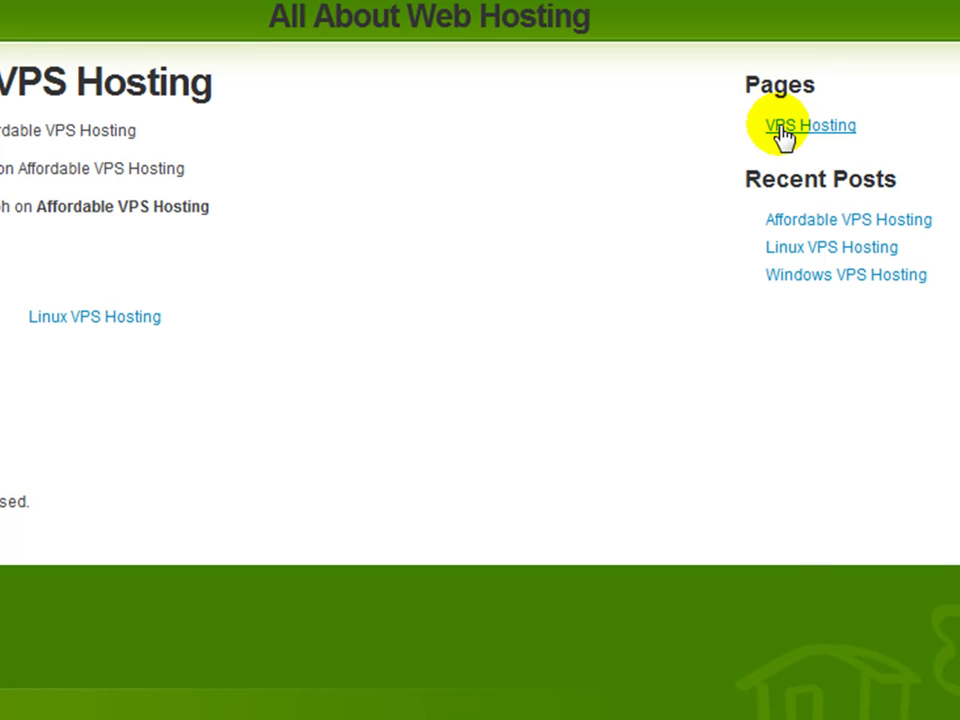
left_click(806, 127)
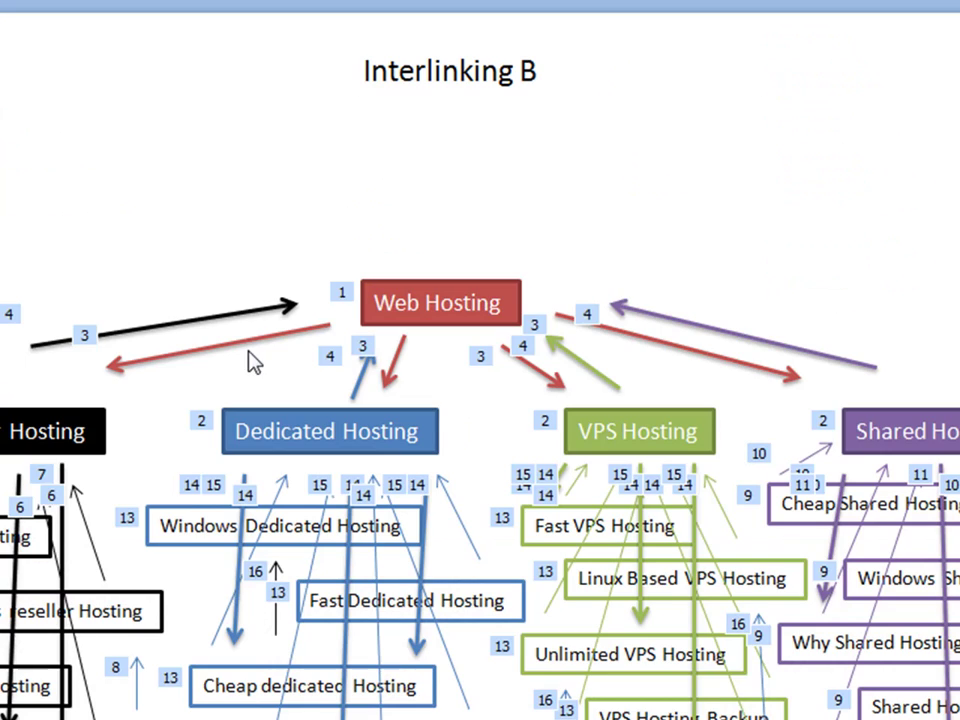
left_click(716, 92)
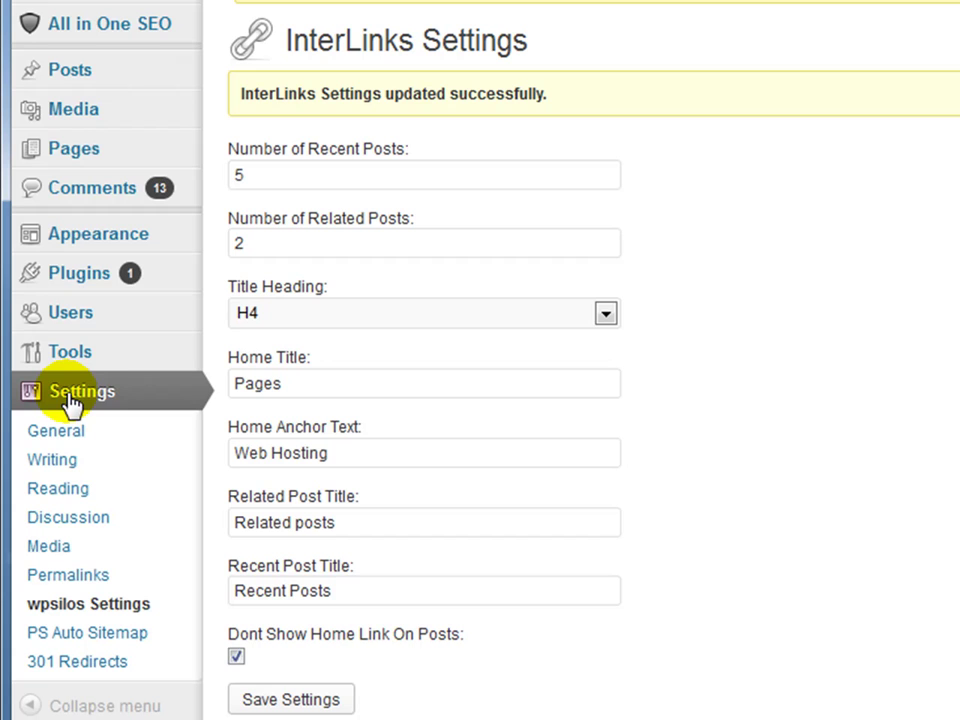
View the installed plugins, and examine the WordPress page list, including the hosting pages and SiteMap
left_click(50, 264)
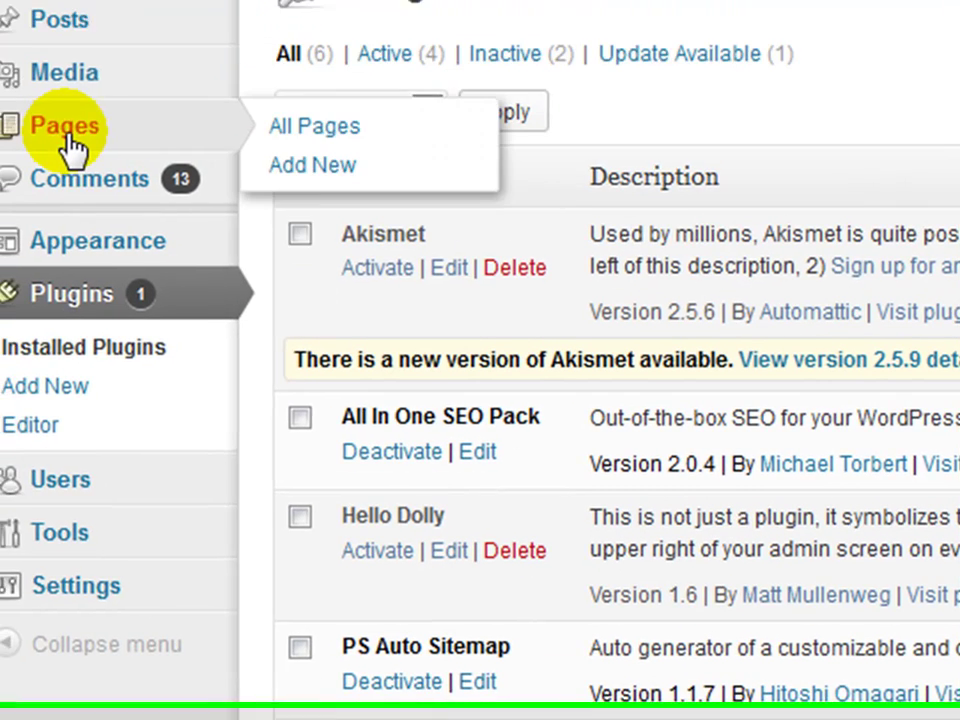
left_click(67, 152)
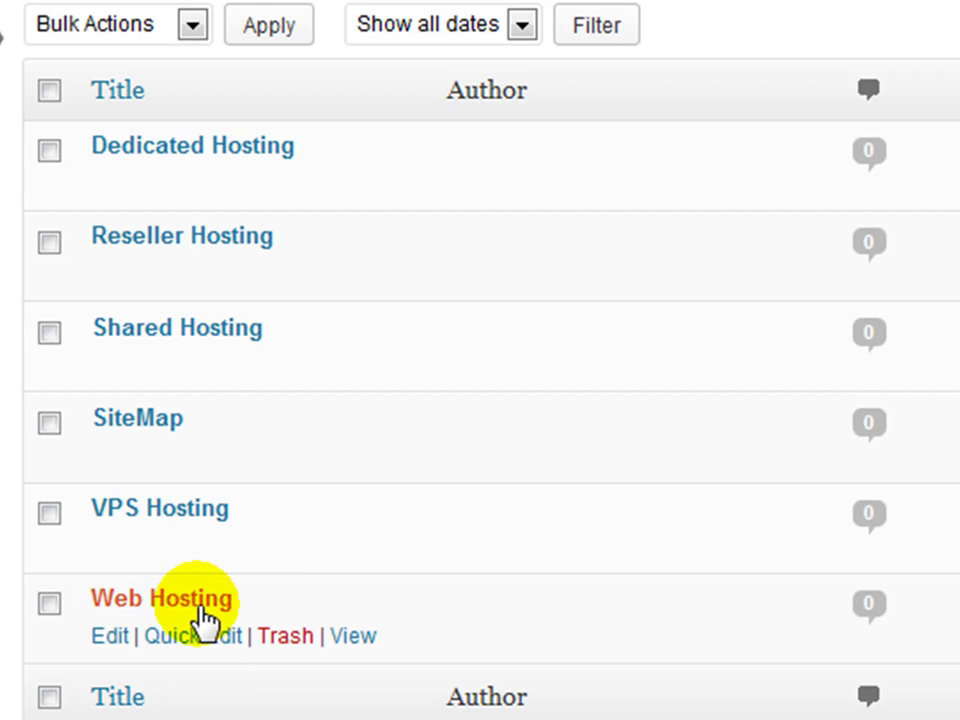
mouse_move(128, 548)
mouse_move(96, 358)
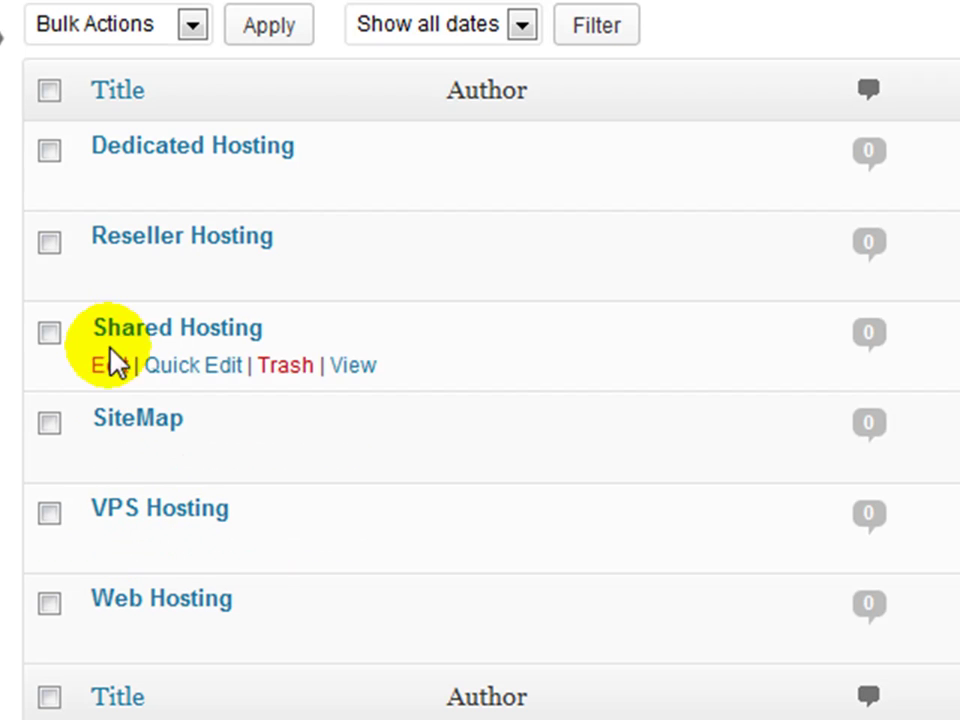
mouse_move(129, 167)
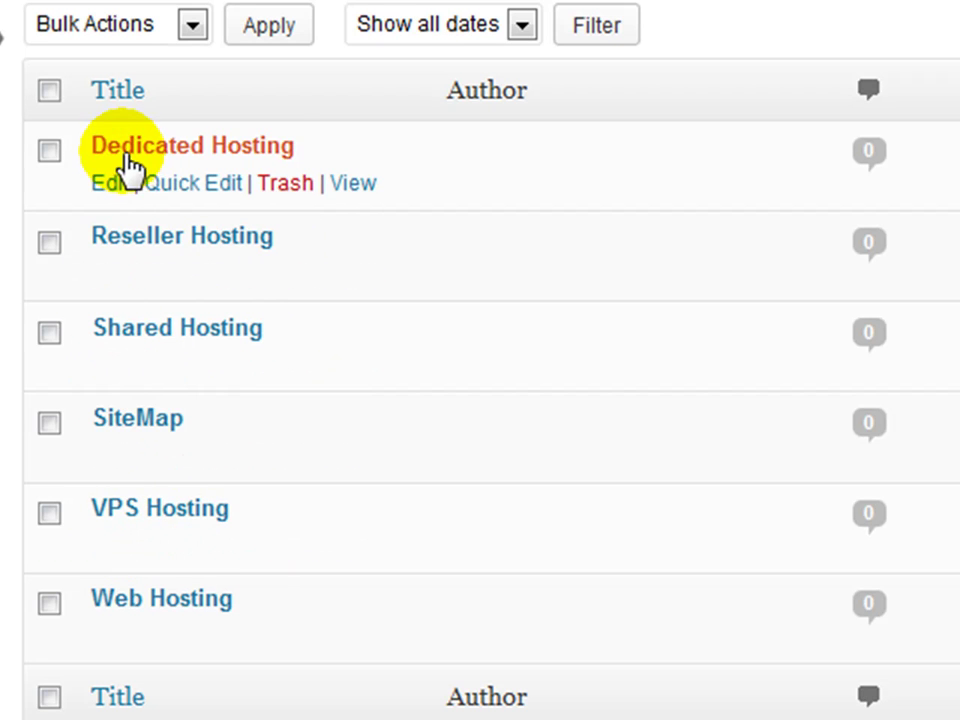
mouse_move(118, 411)
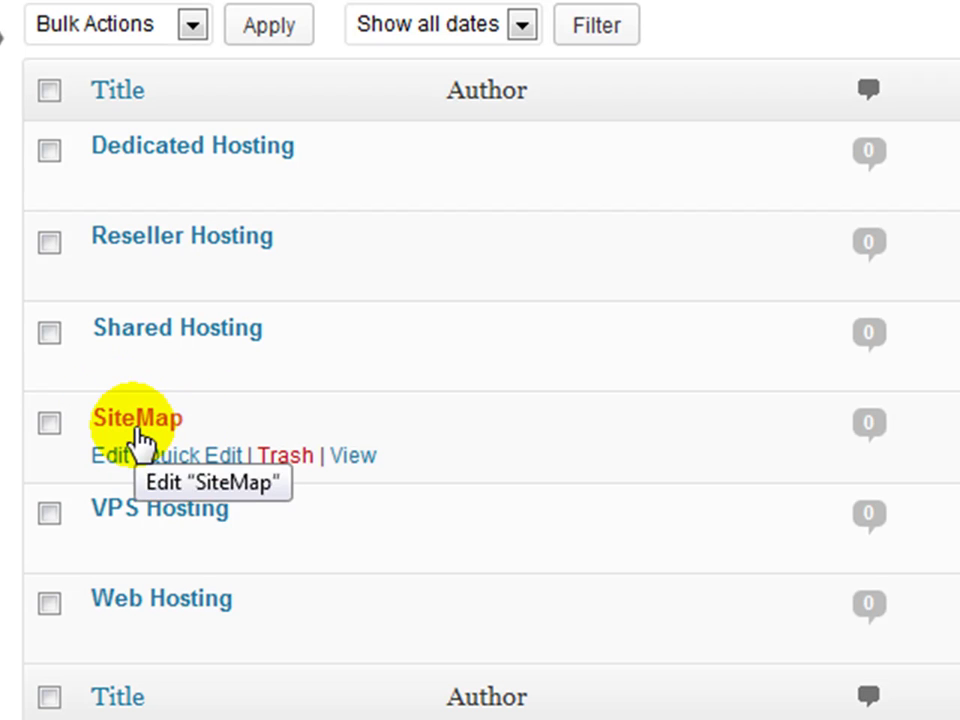
mouse_move(165, 140)
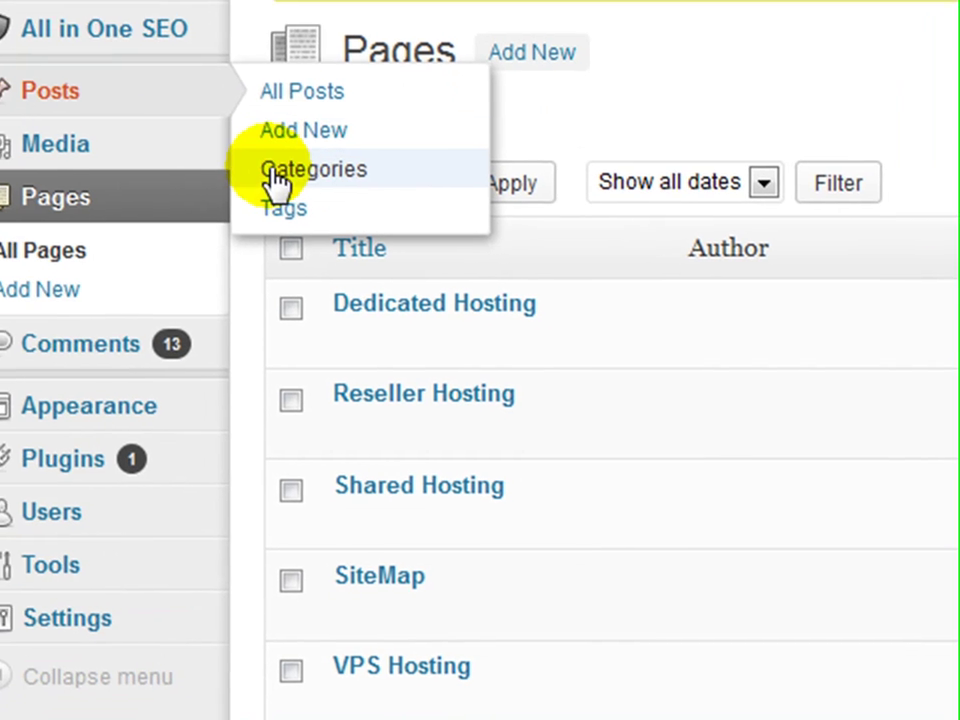
Open the post categories and inspect the new category form's fields and the pages available under Interlink Page
left_click(23, 8)
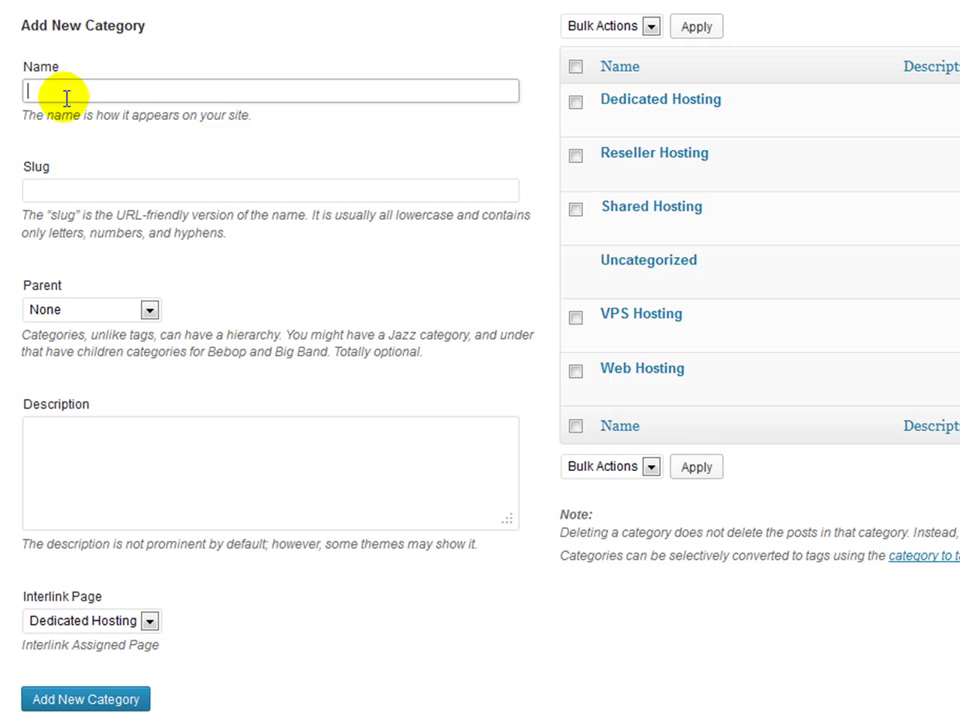
left_click(65, 97)
left_click(197, 266)
left_click(87, 182)
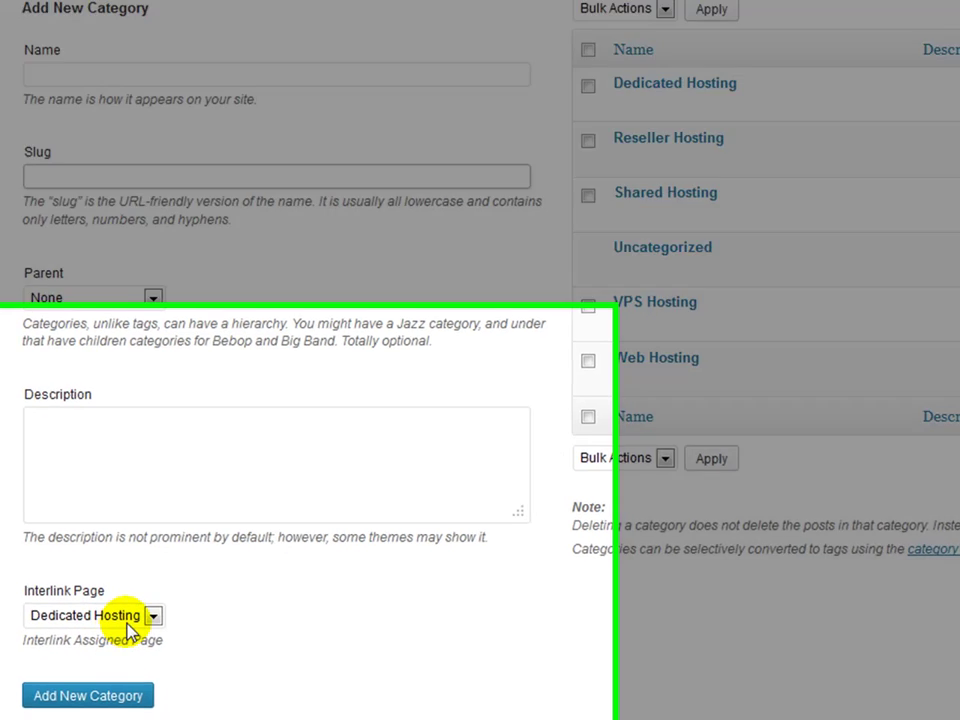
left_click(140, 618)
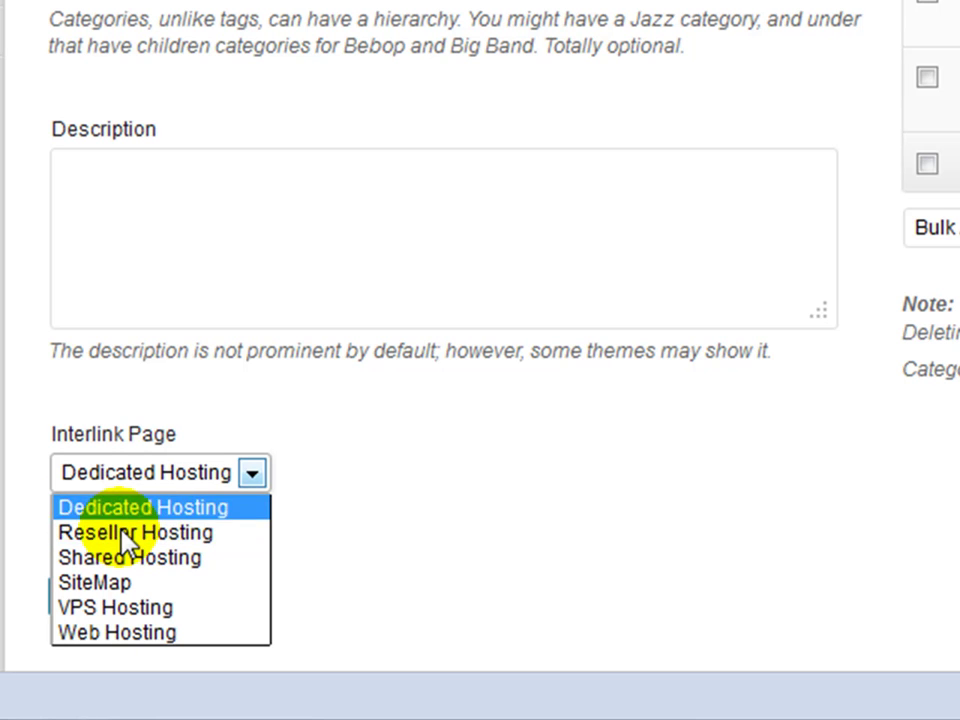
left_click(613, 505)
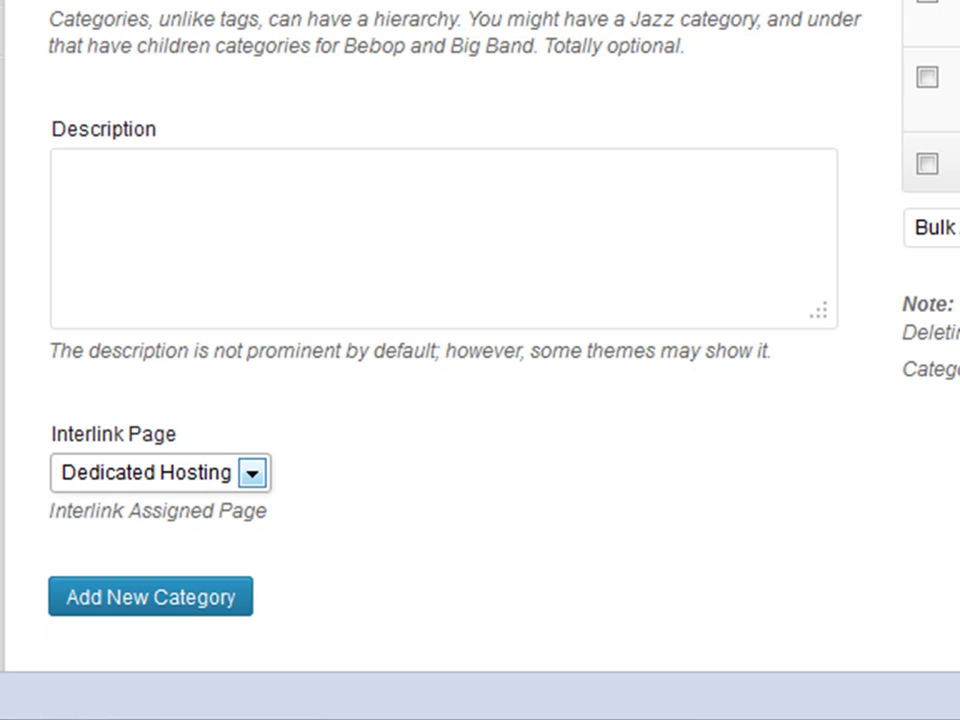
left_click(208, 480)
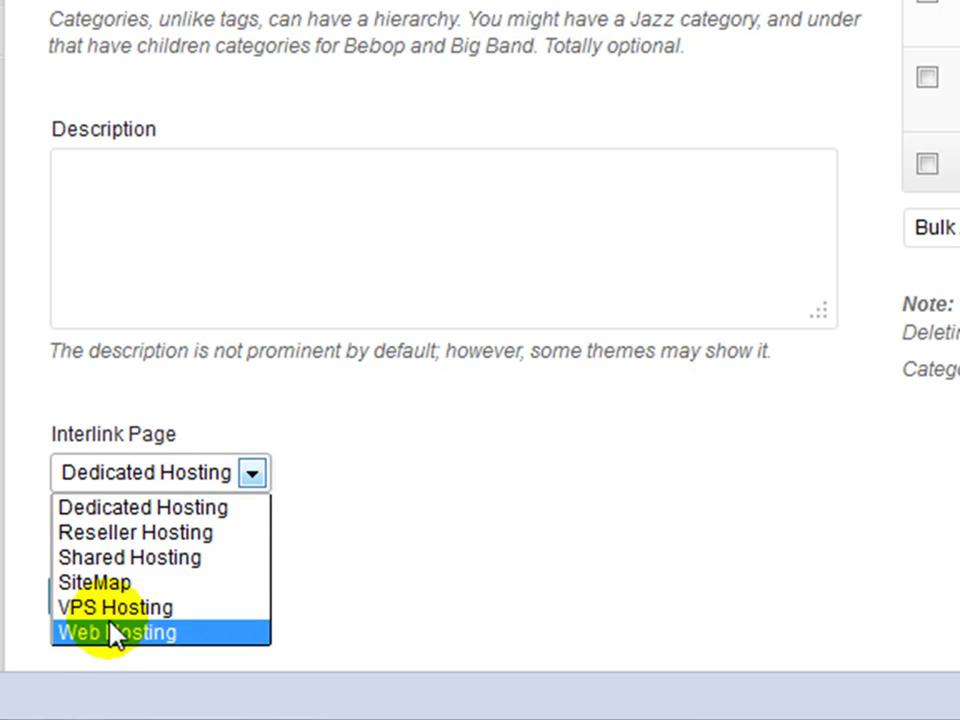
left_click(459, 546)
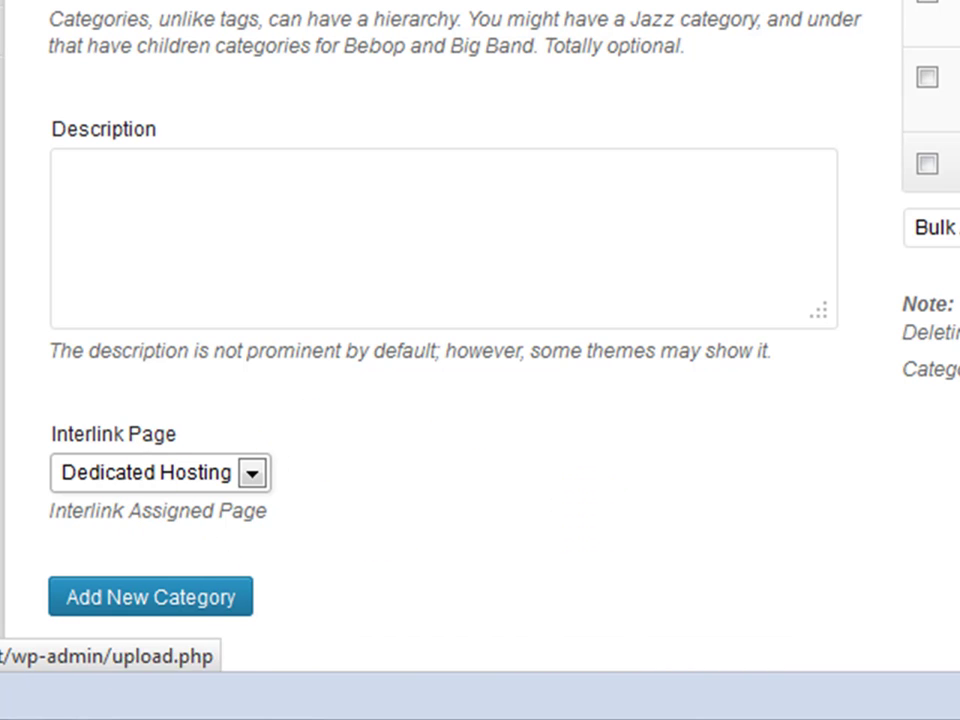
Reopen the wpsilos settings and examine the page and recent post links in the Reseller Hosting page's sidebar
mouse_move(1, 32)
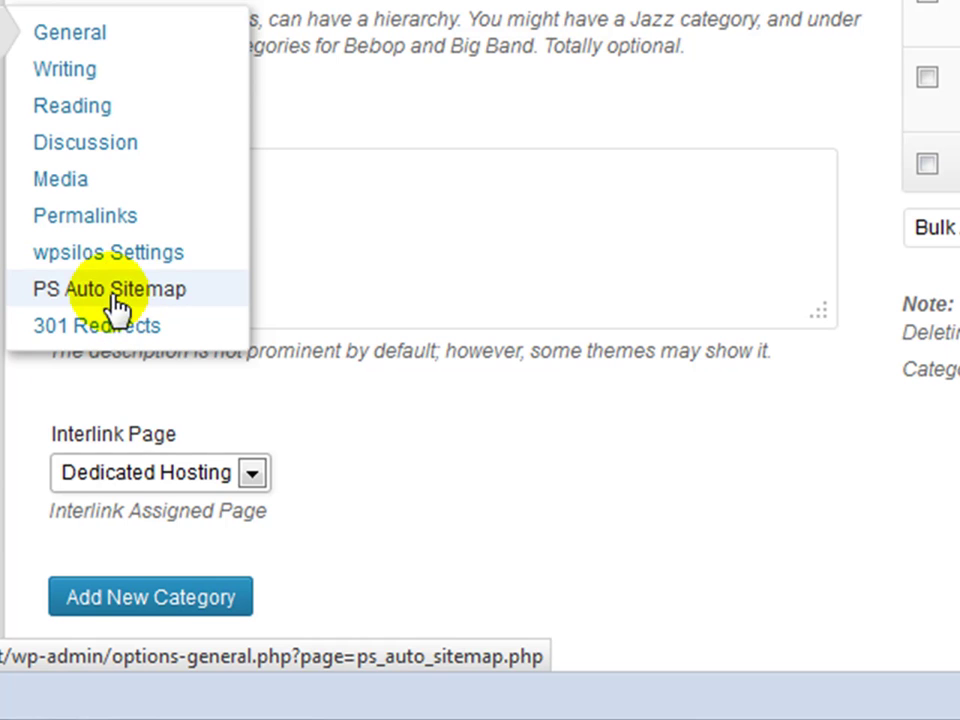
left_click(100, 255)
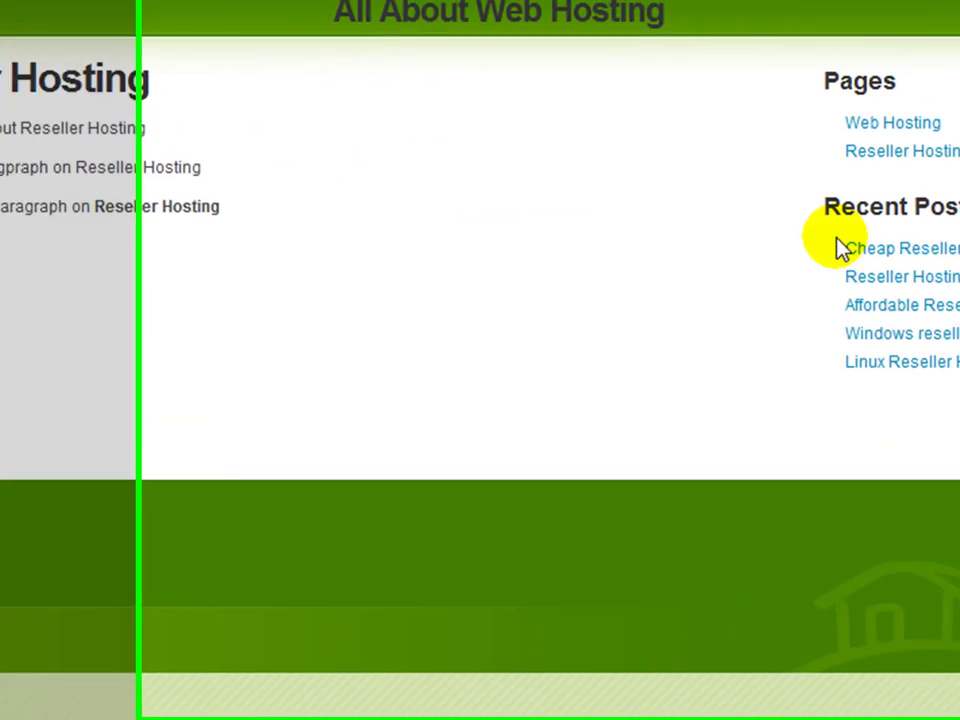
left_click_drag(836, 240, 695, 385)
left_click(692, 405)
left_click_drag(902, 380, 697, 260)
left_click(695, 260)
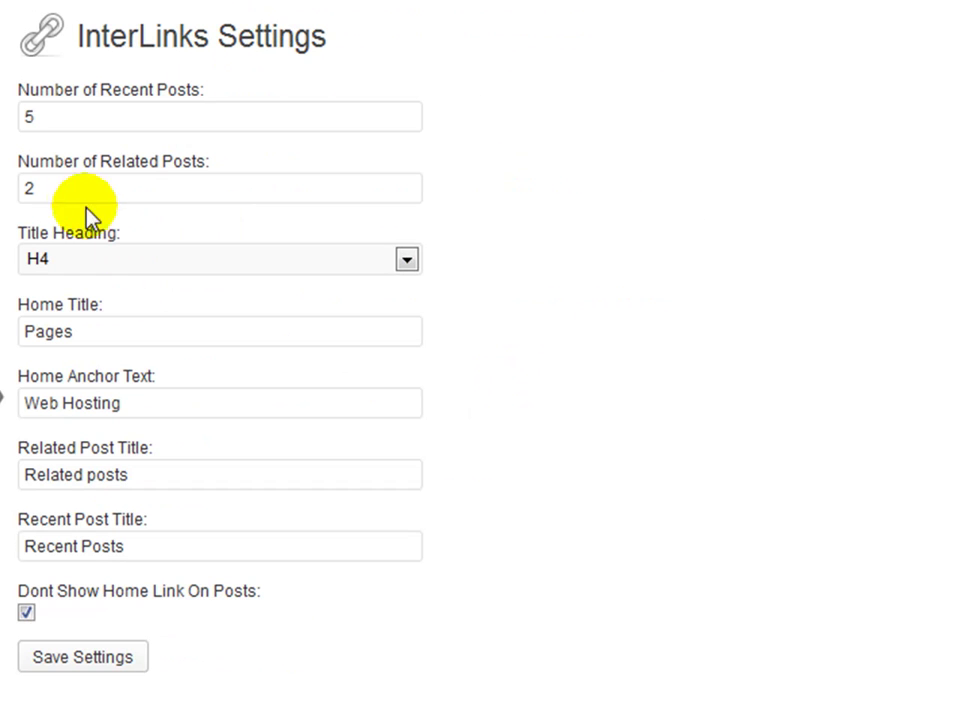
Set the Number of Related Posts to 1 and save the InterLinks settings
double_click(58, 186)
left_click(120, 657)
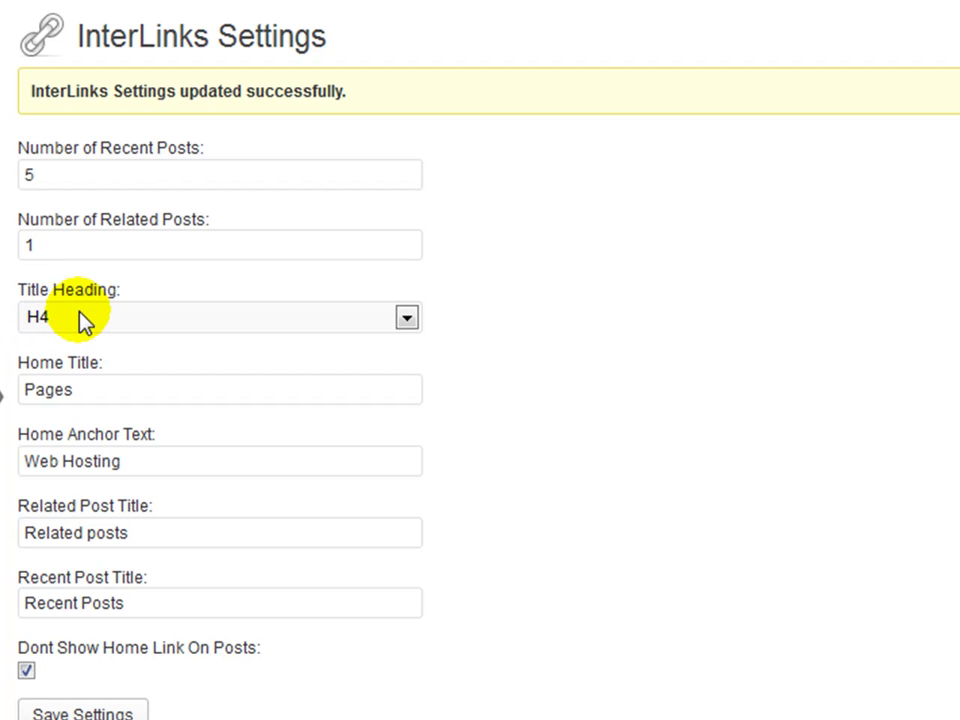
Compare the Home Title with the site's sidebar heading, set it to Navigation and save the InterLinks settings
left_click_drag(36, 389, 80, 390)
left_click(80, 390)
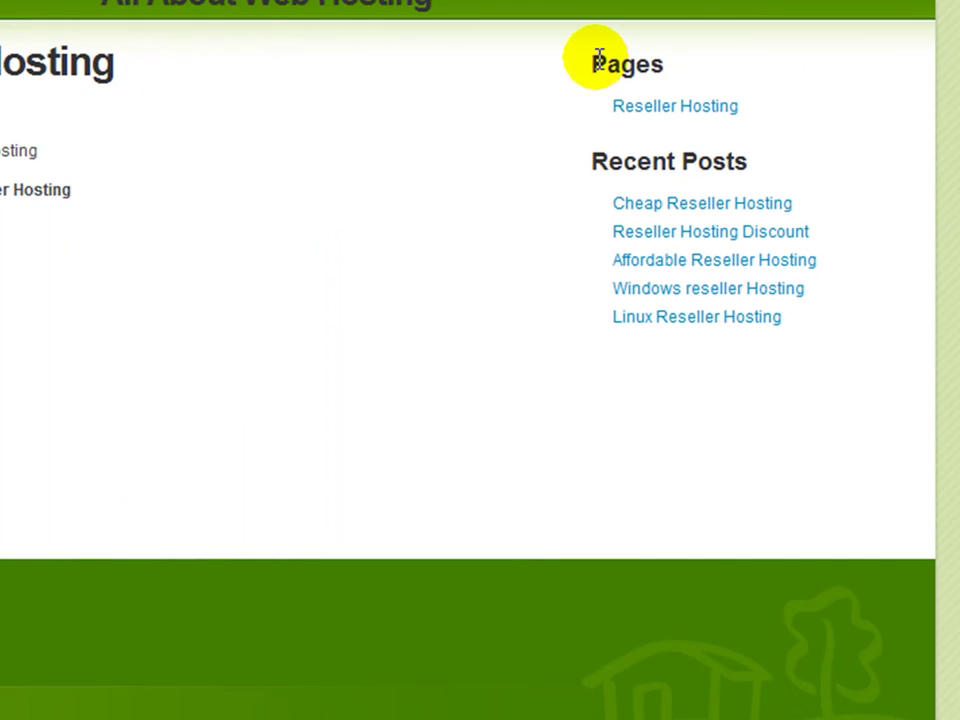
left_click_drag(596, 58, 725, 85)
left_click(719, 74)
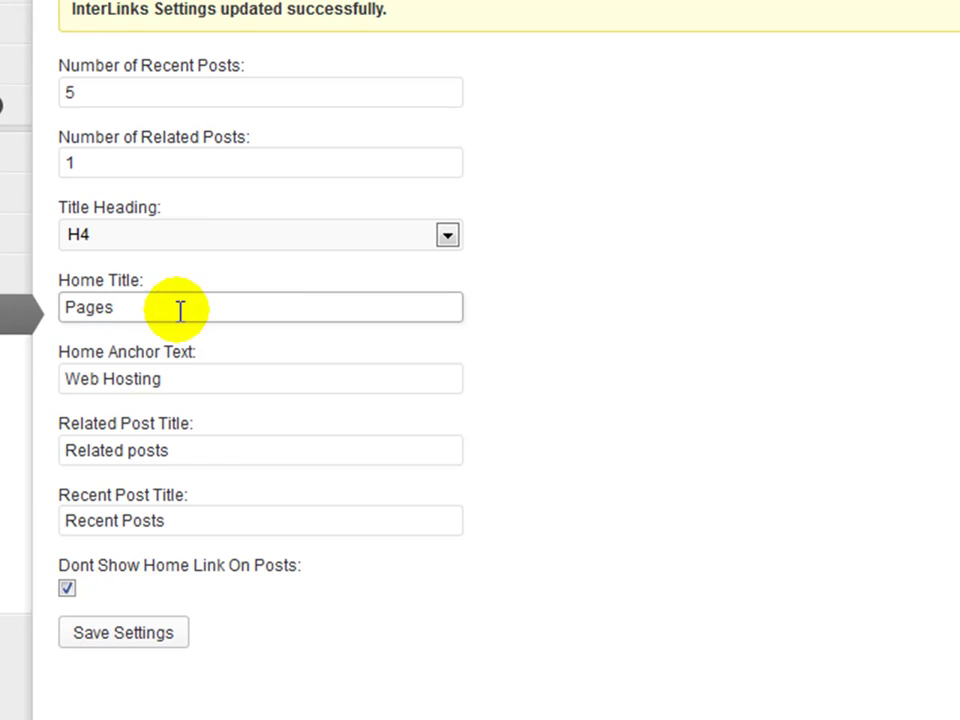
double_click(176, 311)
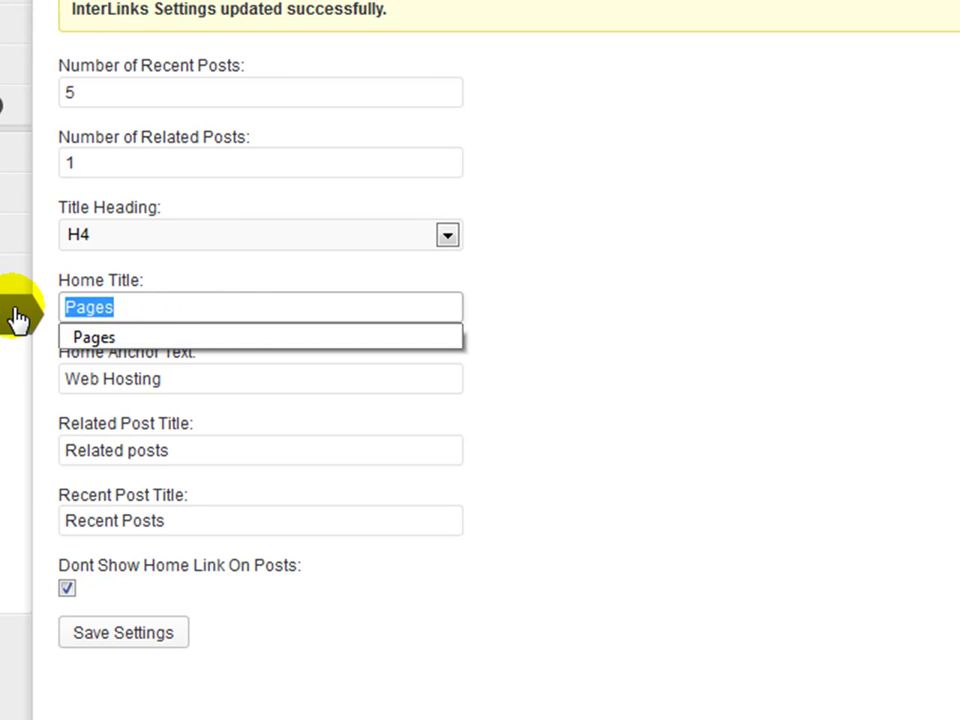
type("Navigation")
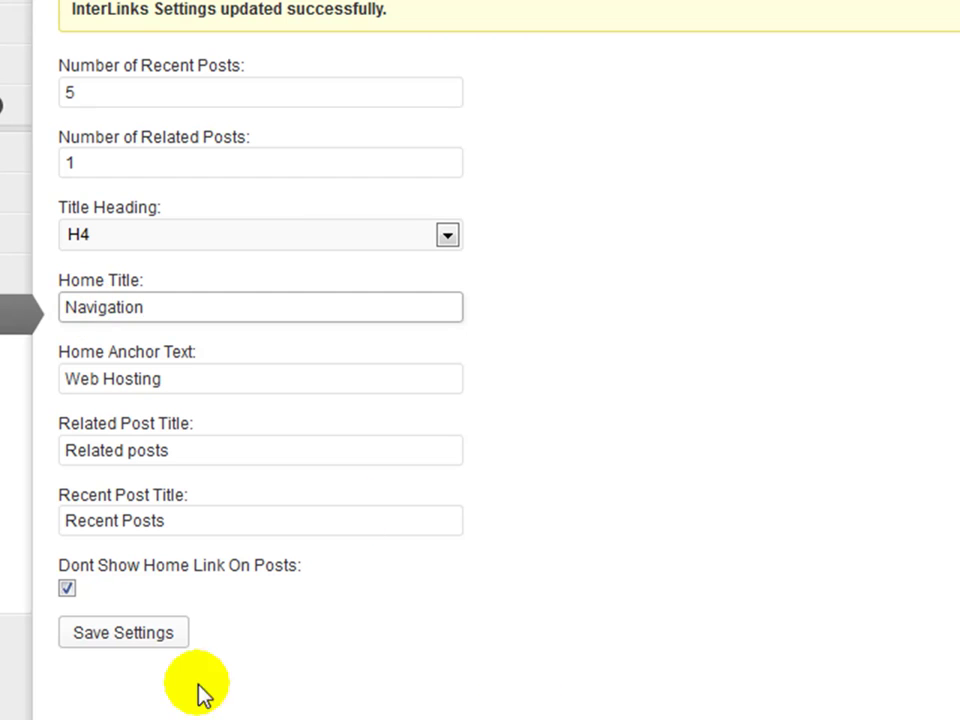
left_click(180, 636)
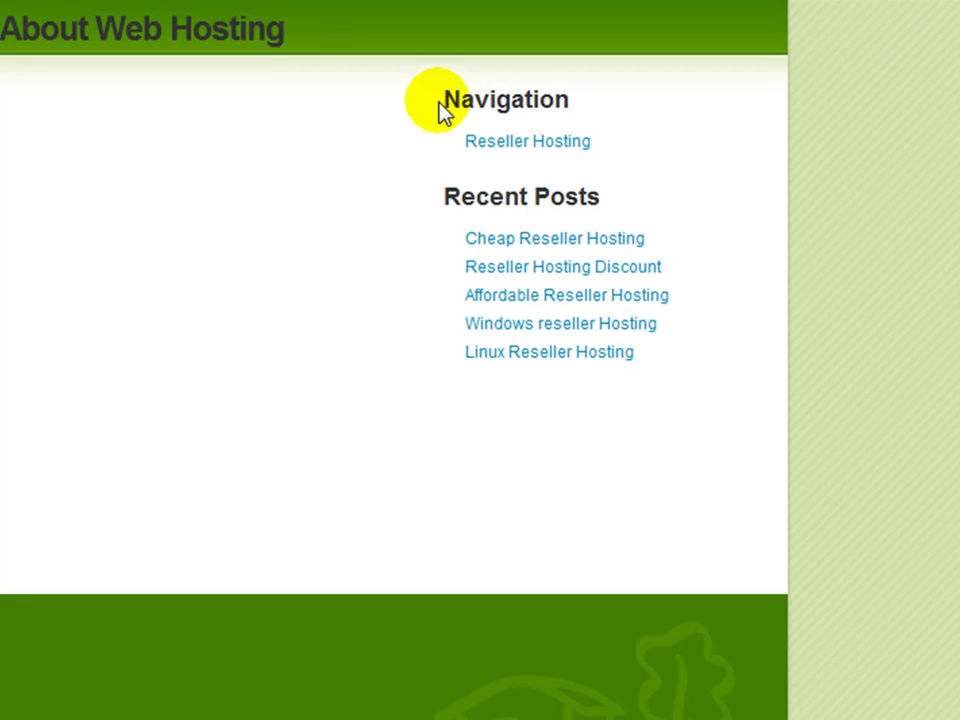
Check the Navigation heading in the site's sidebar, both on the current post and on the linked Reseller Hosting page
left_click_drag(436, 99, 574, 118)
left_click(584, 106)
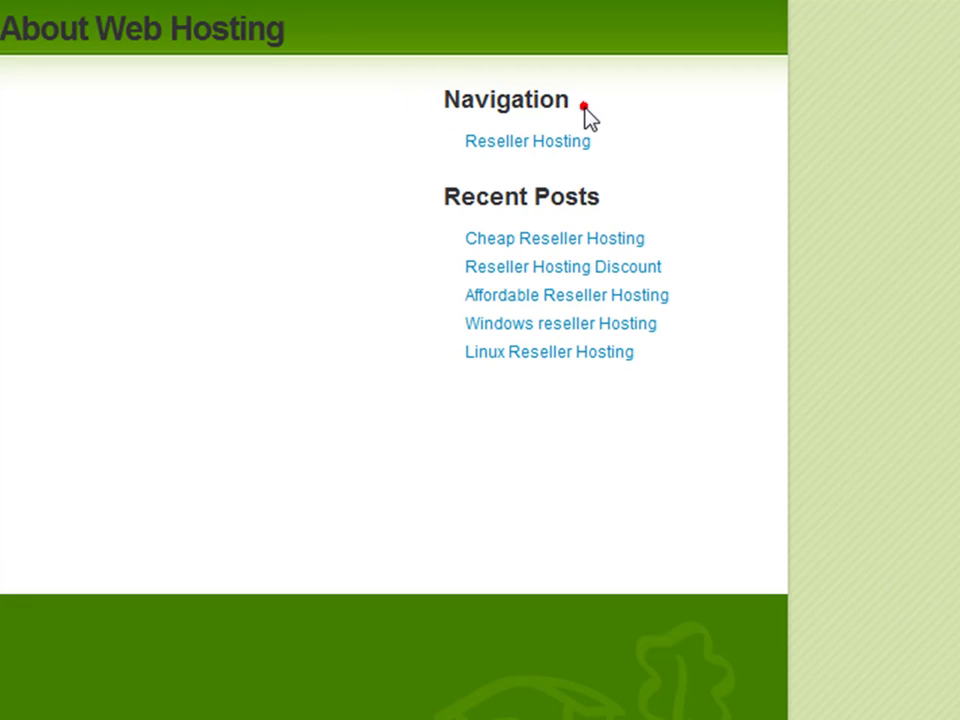
left_click(547, 142)
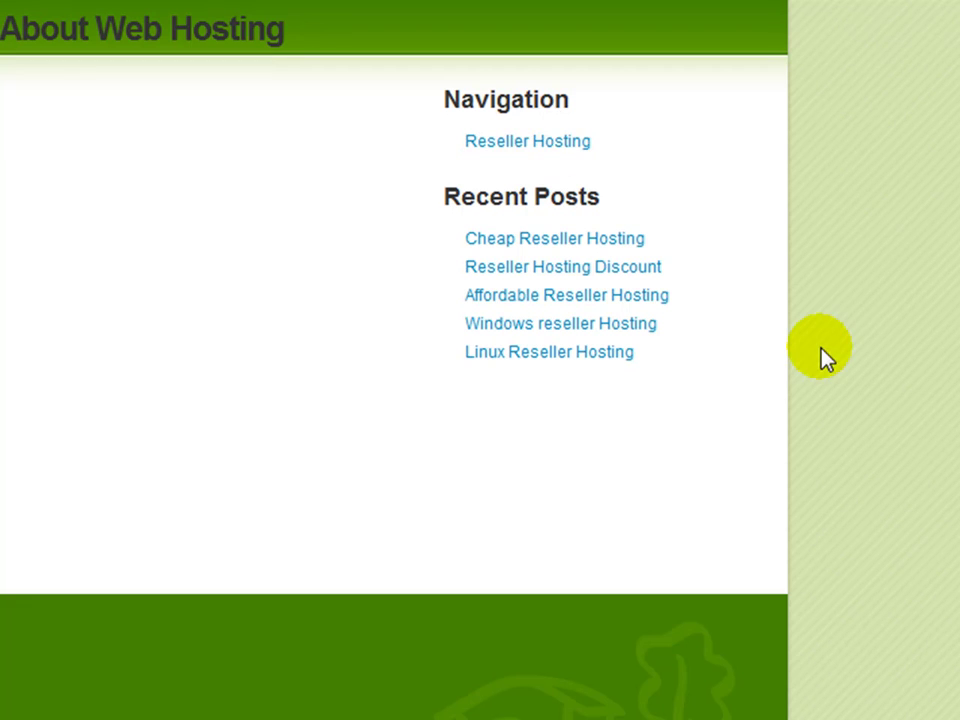
left_click(520, 141)
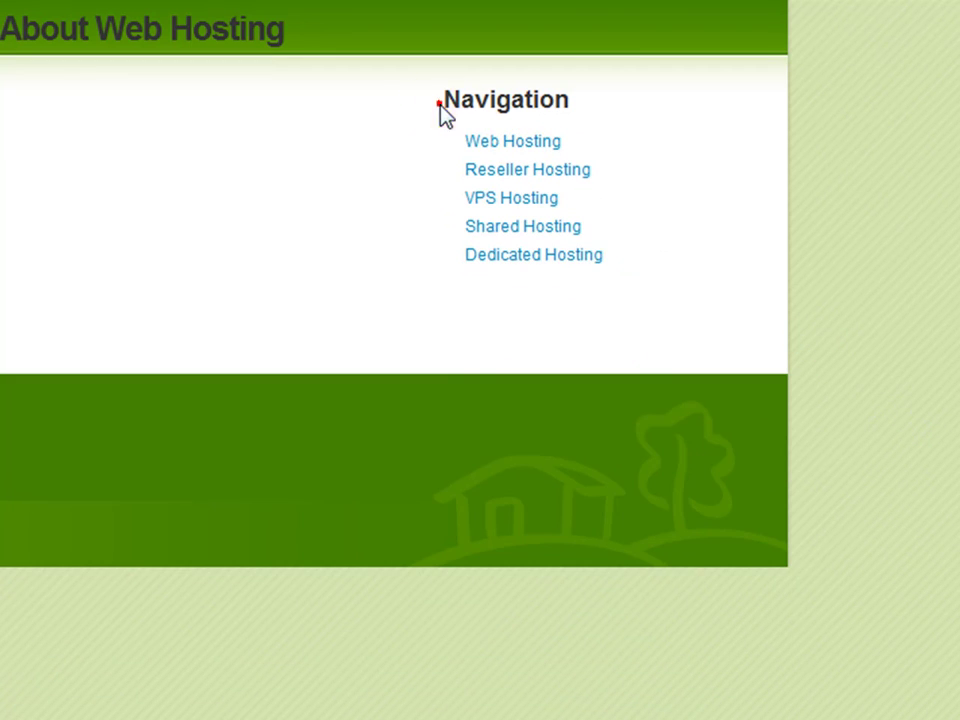
left_click_drag(438, 102, 523, 104)
left_click(519, 103)
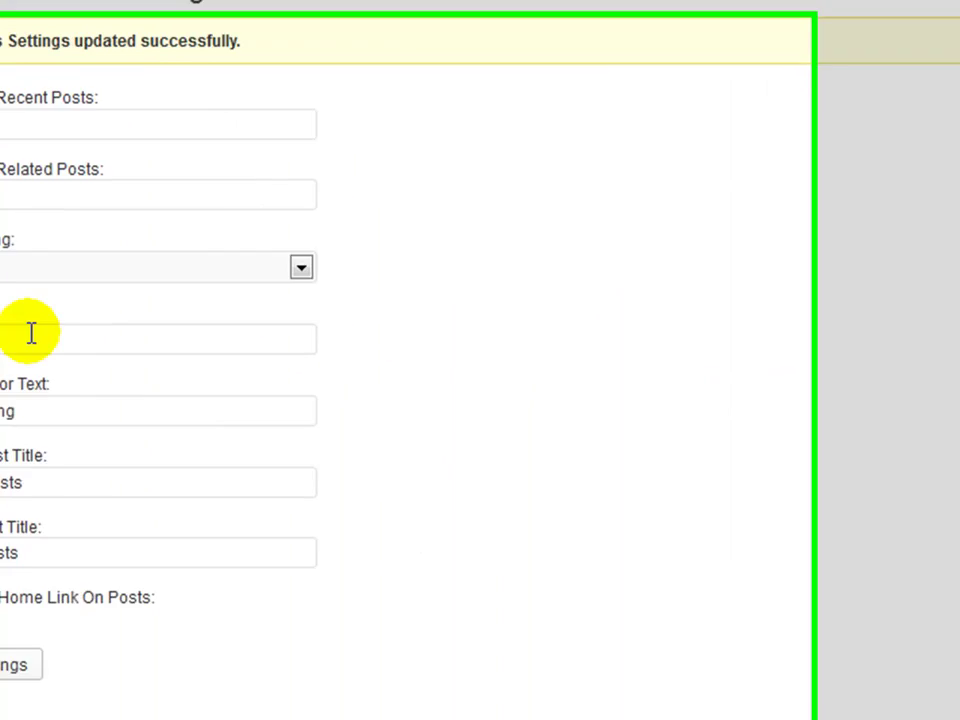
Clear the Home Title, save the InterLinks settings and reload the site page to check its sidebar
double_click(174, 324)
key("BackSpace")
left_click(143, 659)
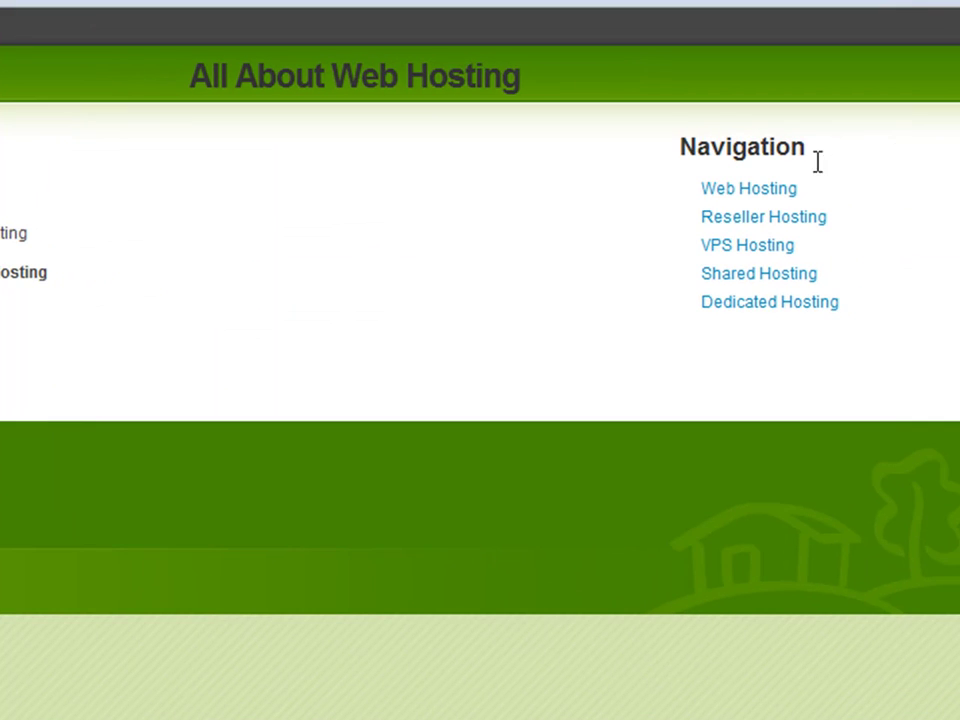
key("F5")
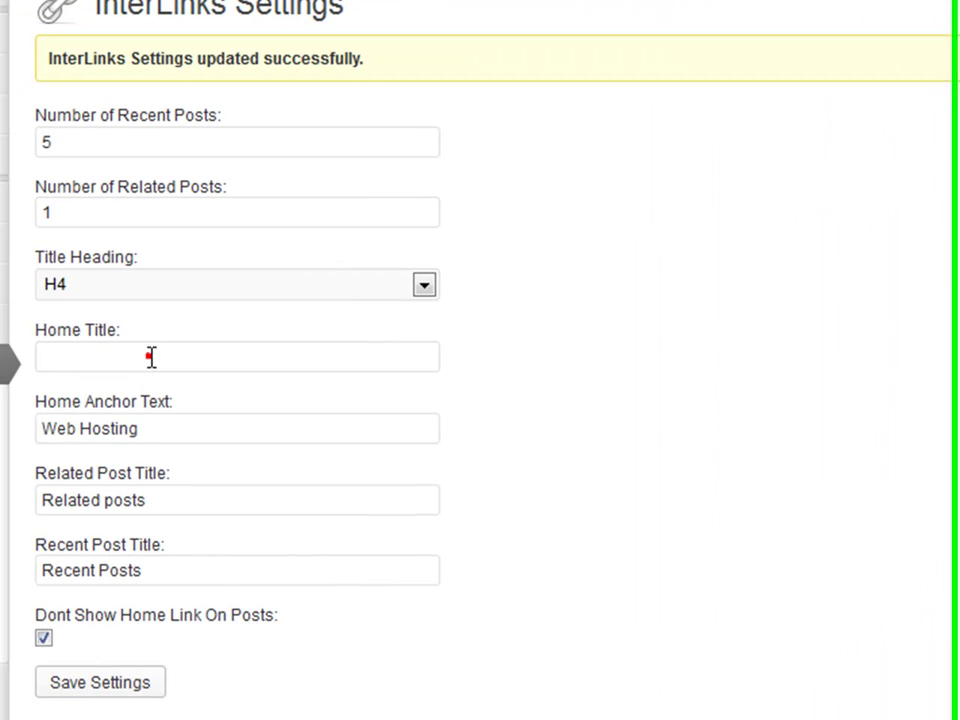
Set the Home Title to Pages in the InterLinks settings
left_click(157, 354)
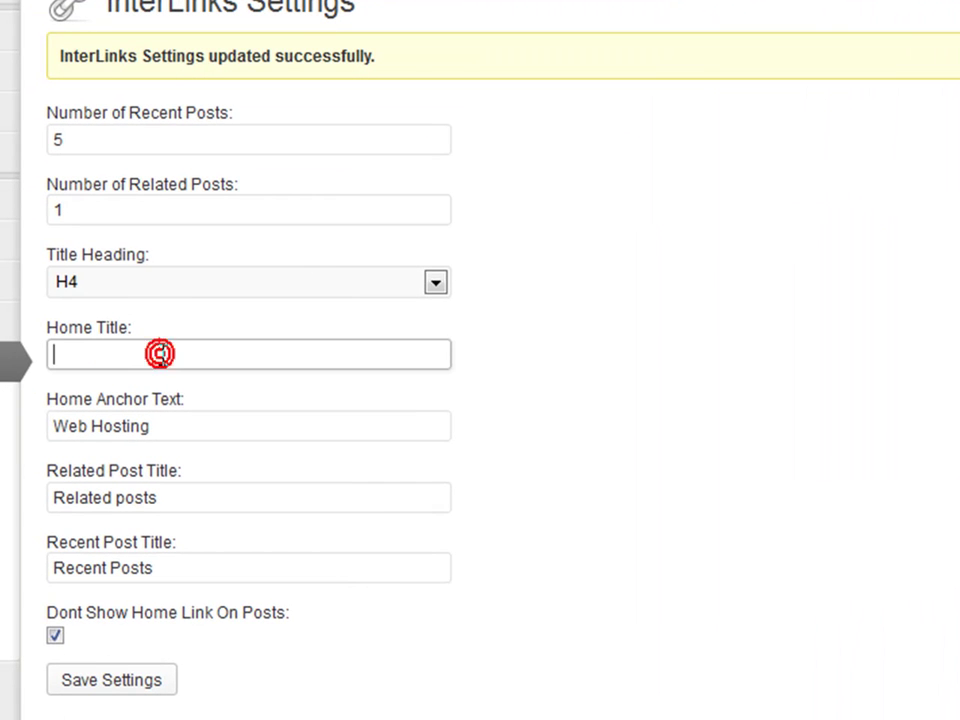
type("Pages")
left_click(540, 562)
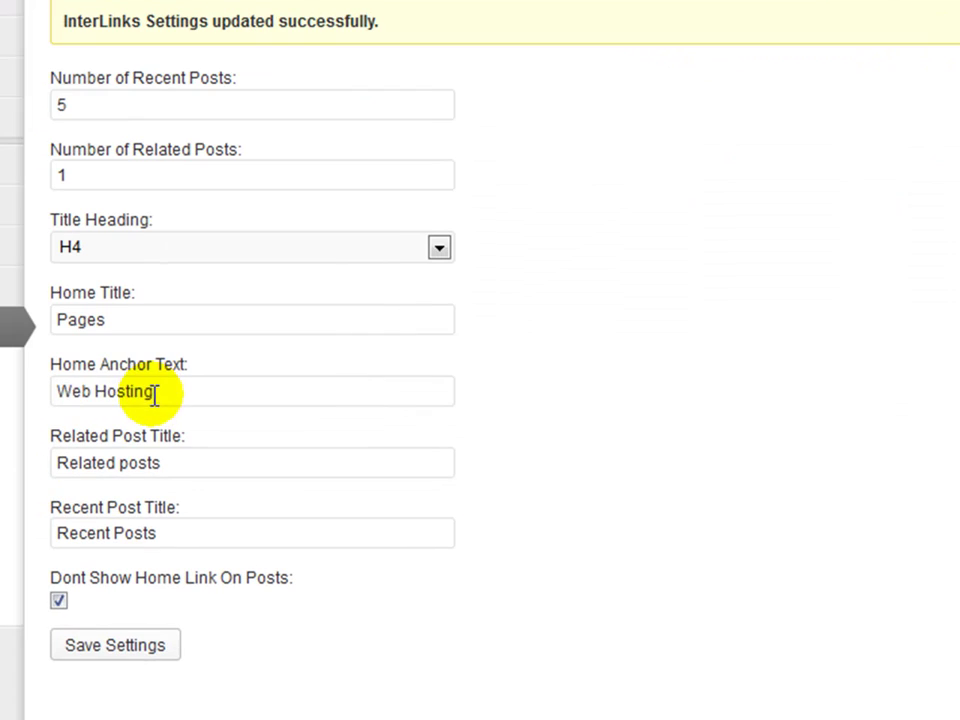
triple_click(152, 392)
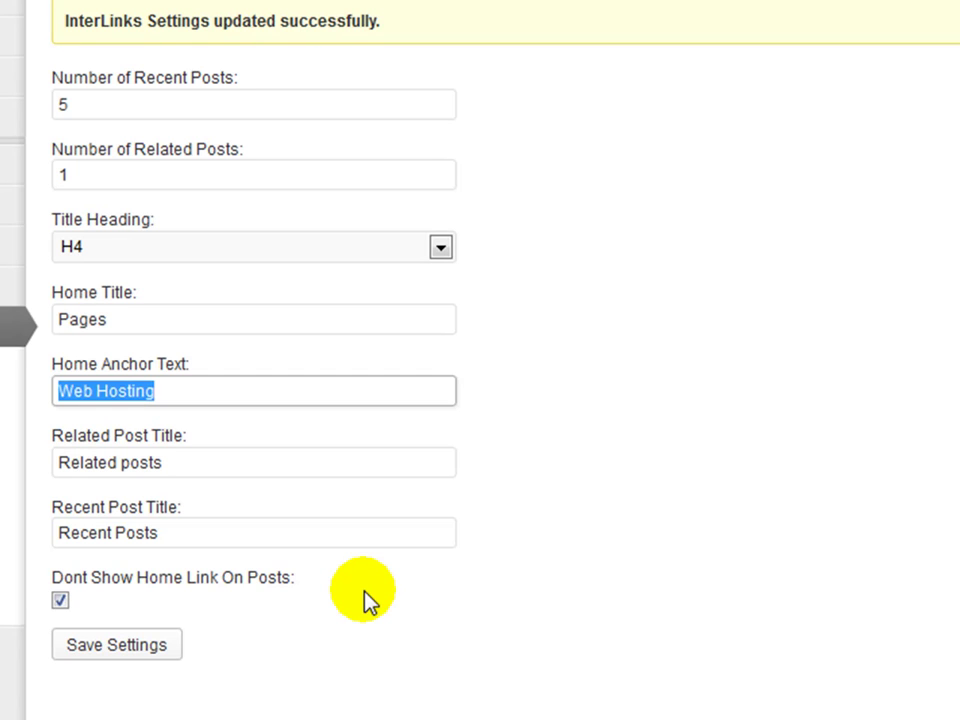
type("My Anchor Li")
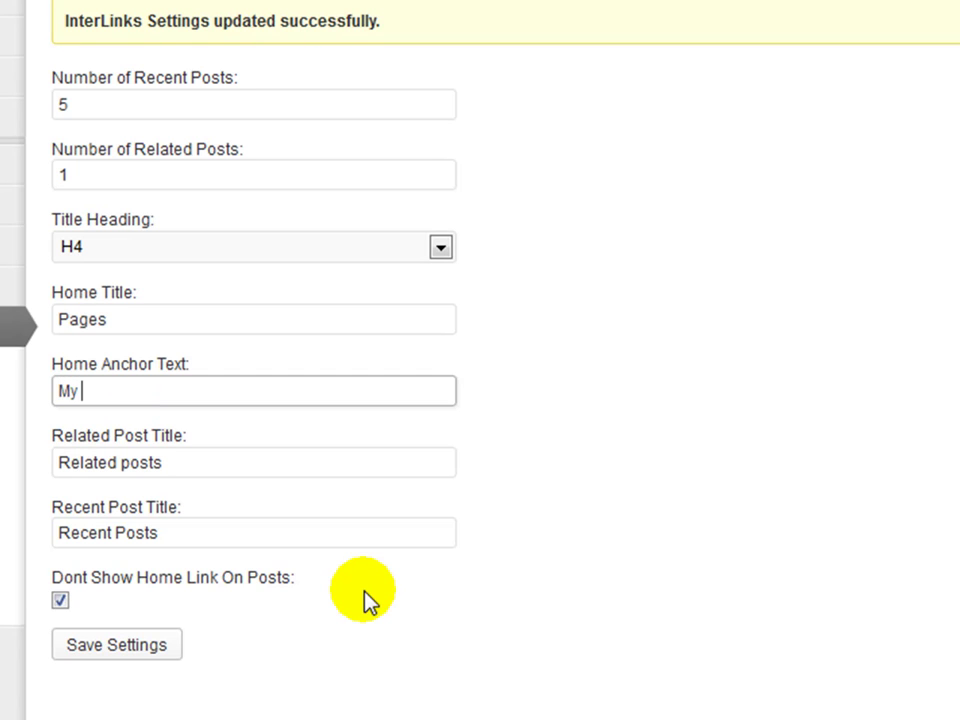
type("nk")
key("BackSpace")
key("BackSpace")
key("BackSpace")
key("BackSpace")
key("BackSpace")
key("BackSpace")
key("BackSpace")
key("BackSpace")
key("BackSpace")
key("BackSpace")
key("BackSpace")
key("BackSpace")
key("BackSpace")
key("BackSpace")
Set the Home Anchor Text to Home and save the InterLinks settings
type("J")
key("BackSpace")
type("Home")
left_click(112, 645)
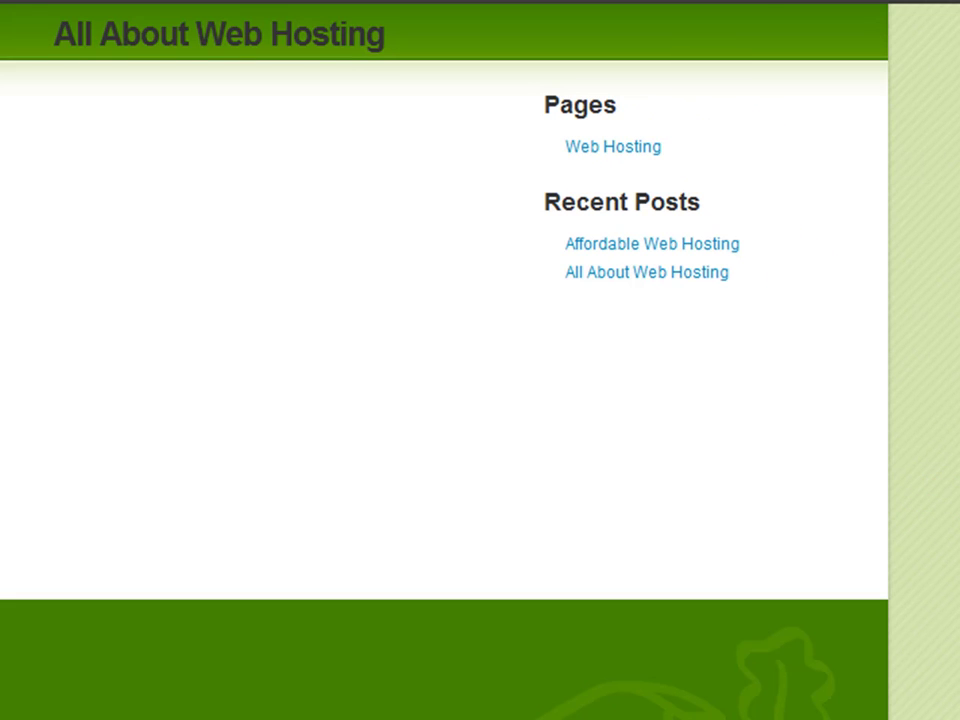
Check the home link's anchor text in the site's sidebar on the home page, the Dedicated Hosting page and the Premium Dedicated Hosting post
left_click(609, 150)
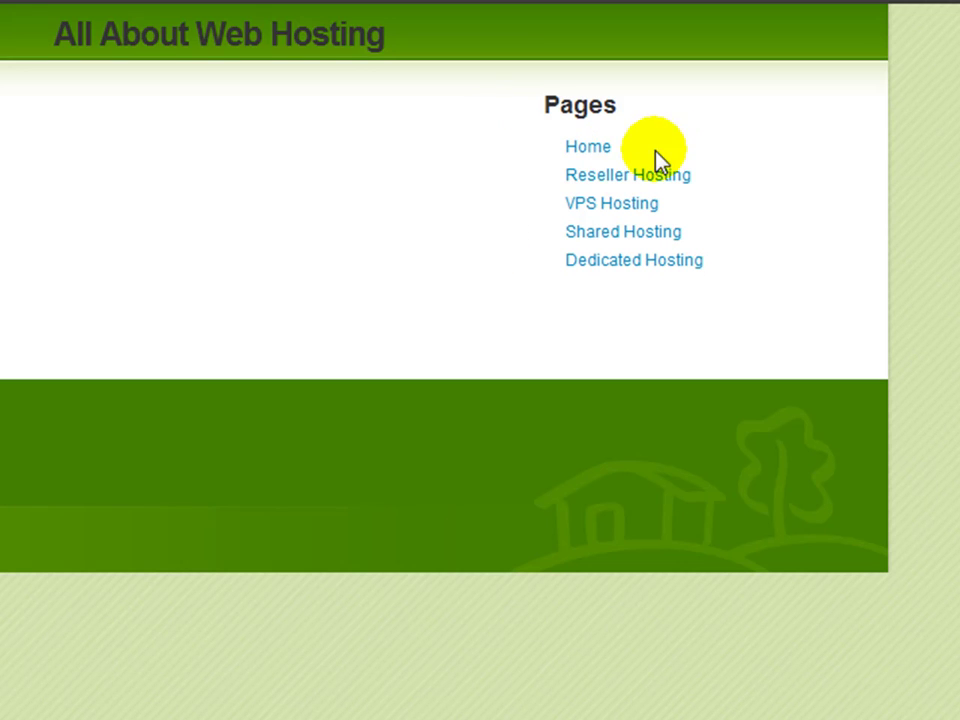
left_click(613, 260)
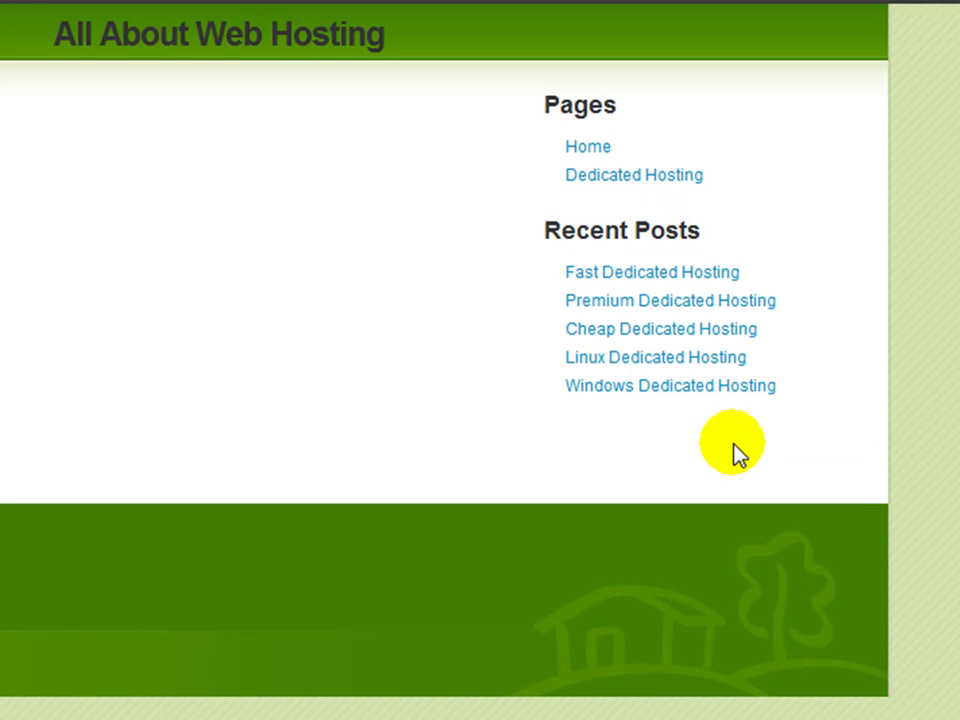
left_click(620, 303)
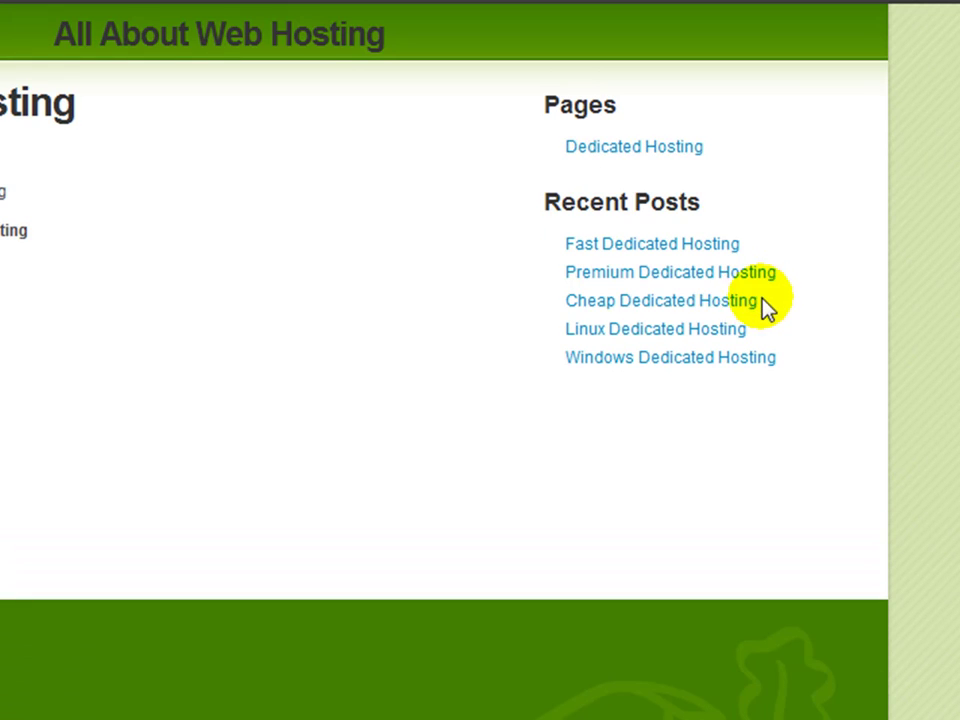
left_click(646, 150)
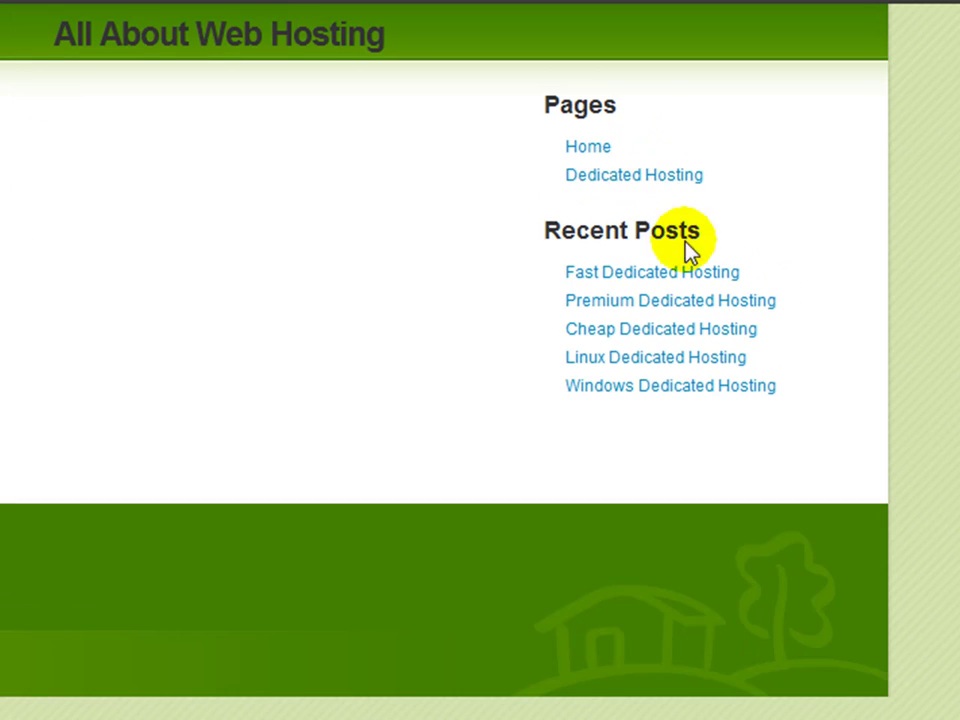
left_click(580, 147)
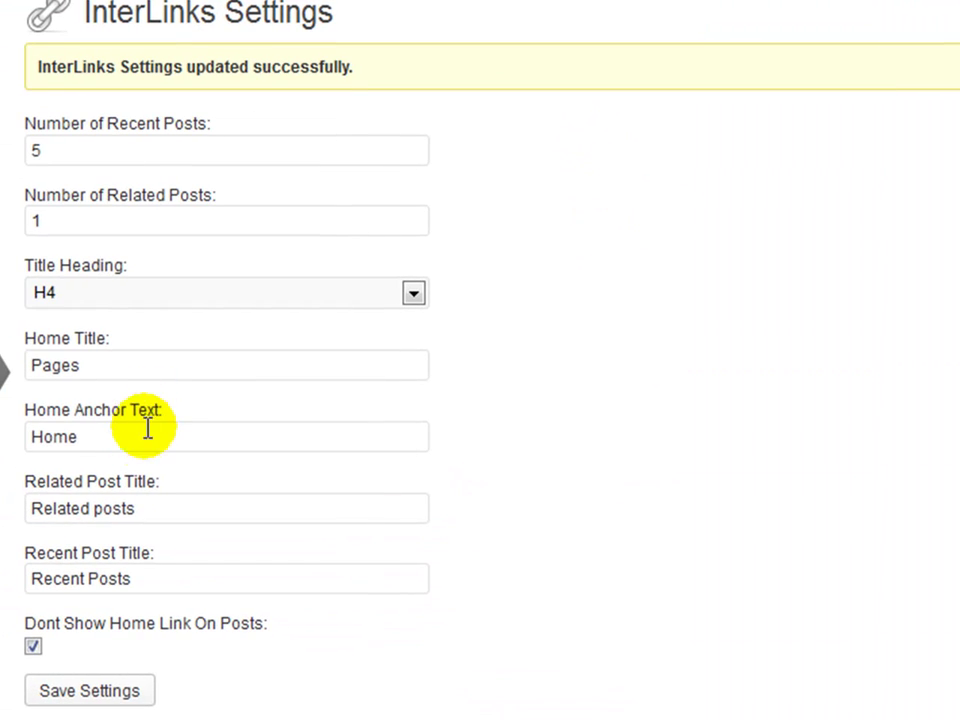
Set the Home Anchor Text back to Web Hosting in the InterLinks settings
double_click(135, 436)
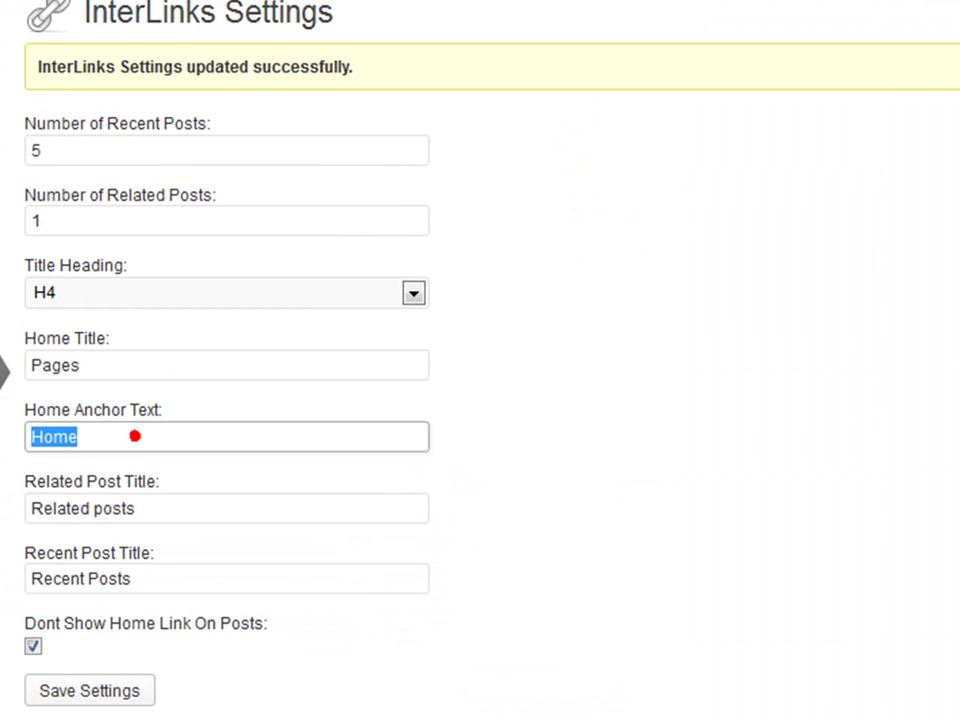
type("Web ")
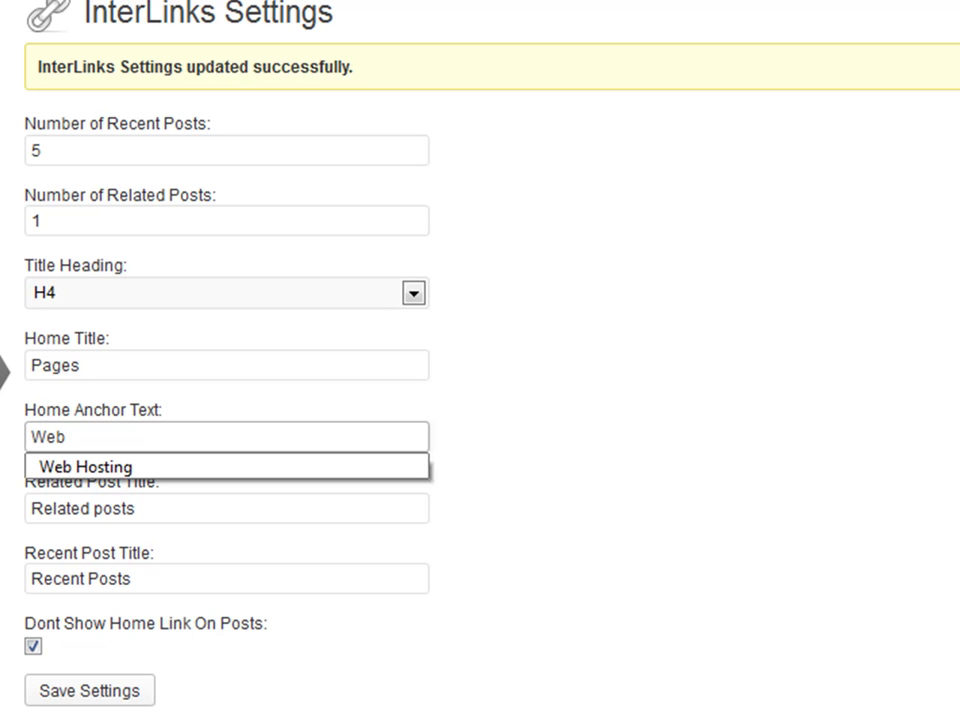
type("H")
key("Down")
key("Return")
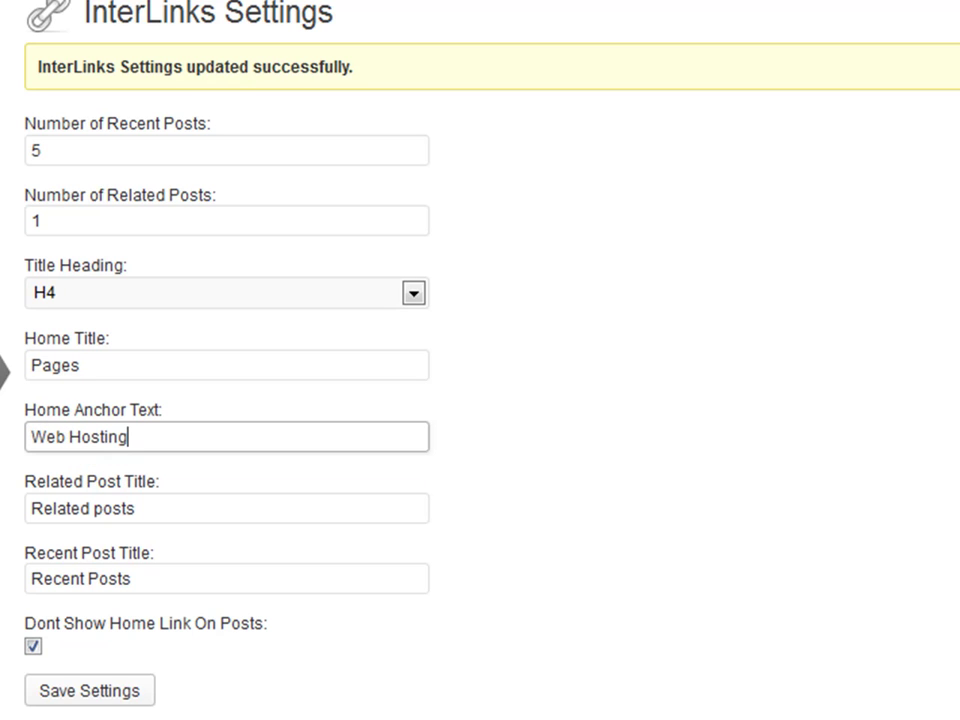
Compare the Related Post Title setting with the related posts heading on the Windows Dedicated Hosting post
left_click(124, 516)
left_click_drag(201, 508, 28, 508)
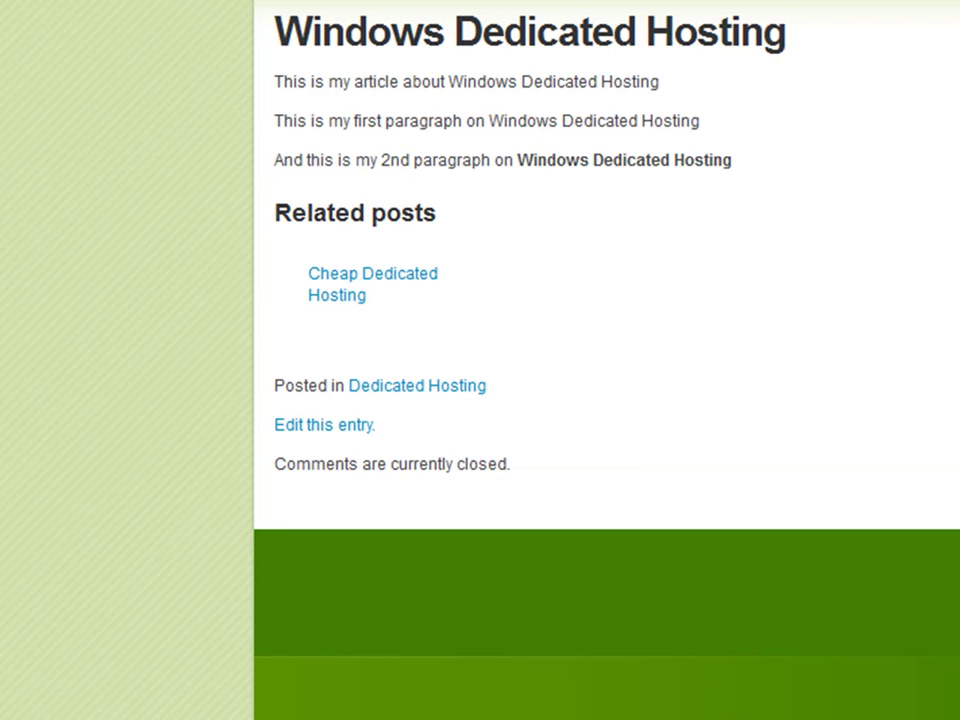
left_click_drag(275, 211, 429, 210)
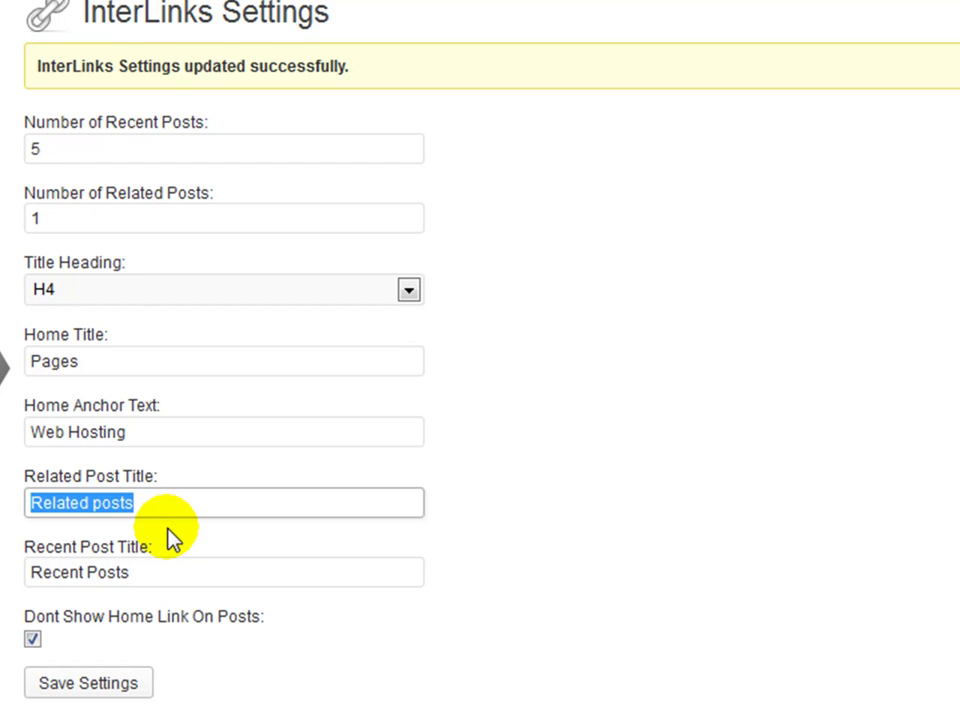
type("You Might")
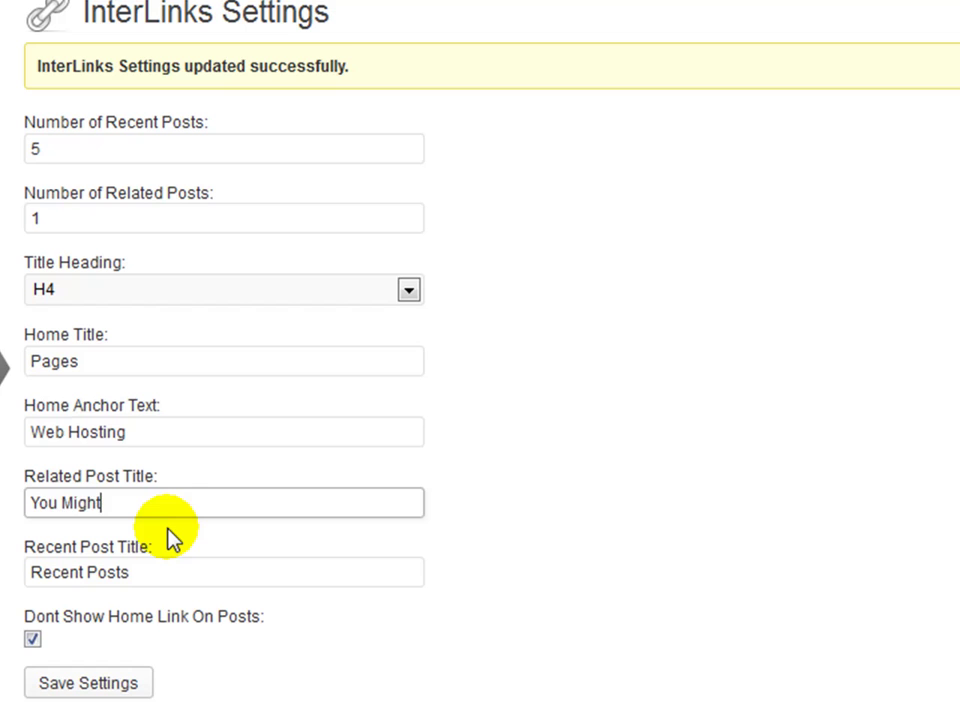
key("ctrl+a")
key("BackSpace")
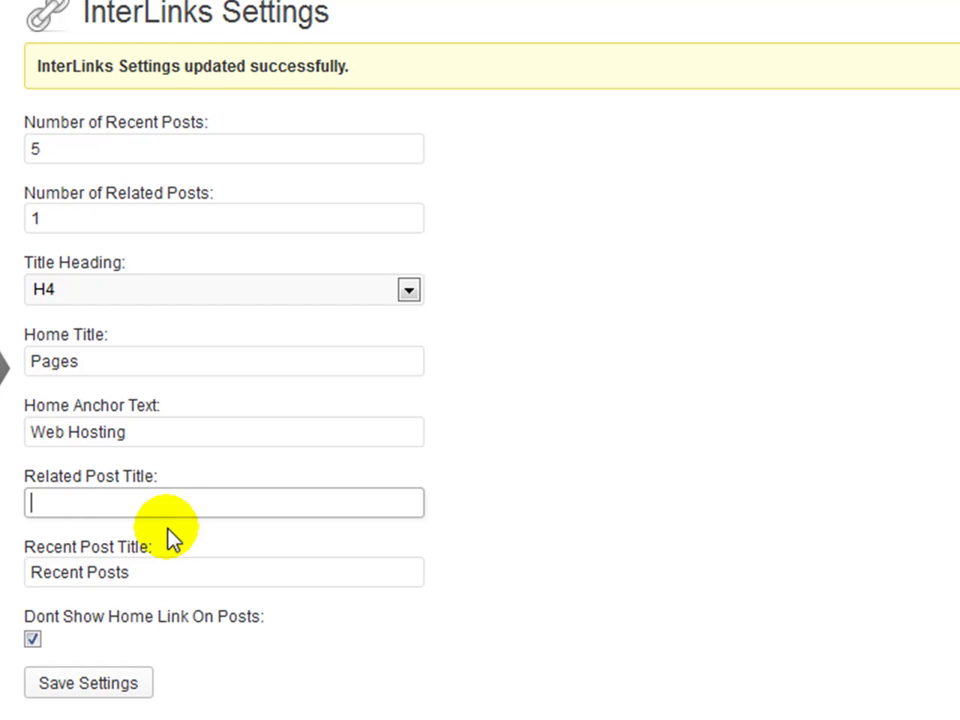
Set the Related Post Title to Related Articles and save the InterLinks settings
type("Related Rea")
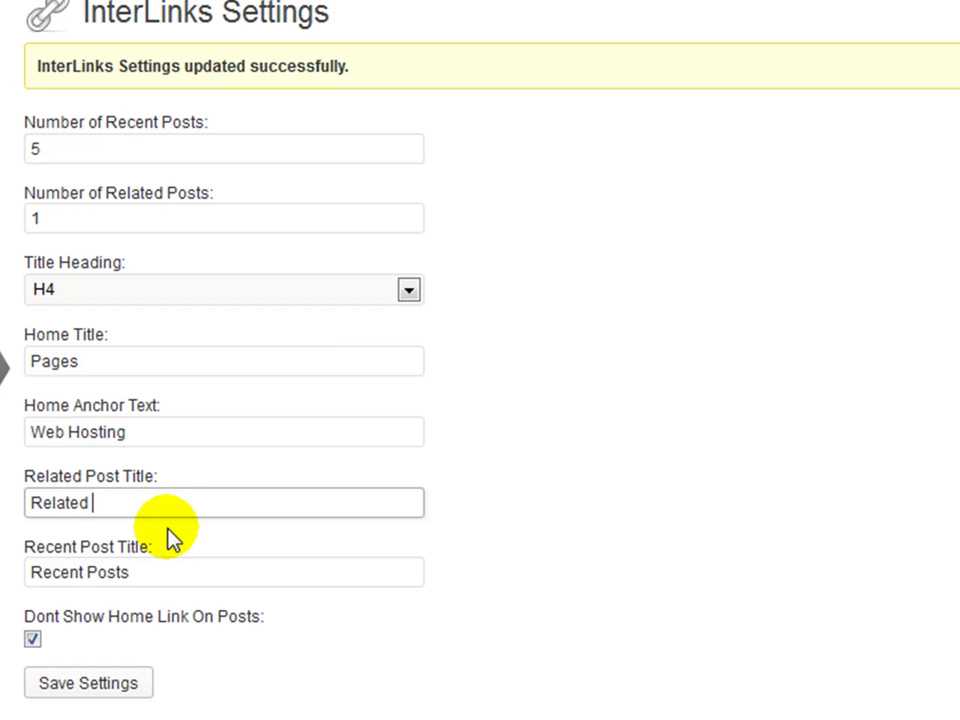
key("BackSpace")
key("BackSpace")
key("BackSpace")
key("BackSpace")
type("Articles")
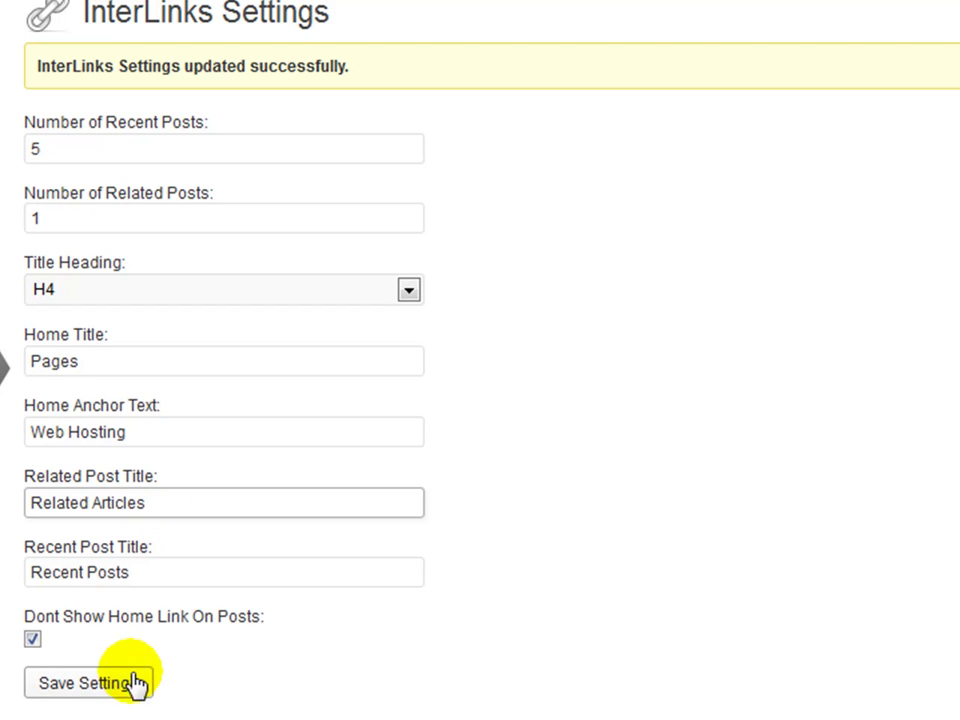
left_click(92, 688)
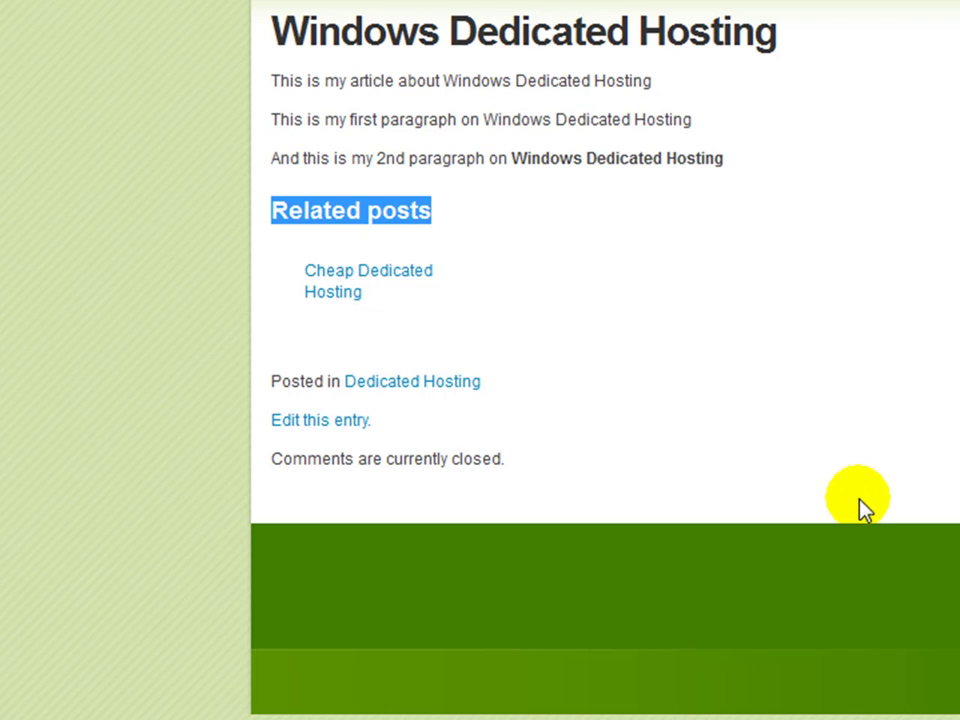
Reload the Windows Dedicated Hosting post and check the heading above its related post link
key("F5")
left_click_drag(270, 205, 456, 210)
left_click(456, 210)
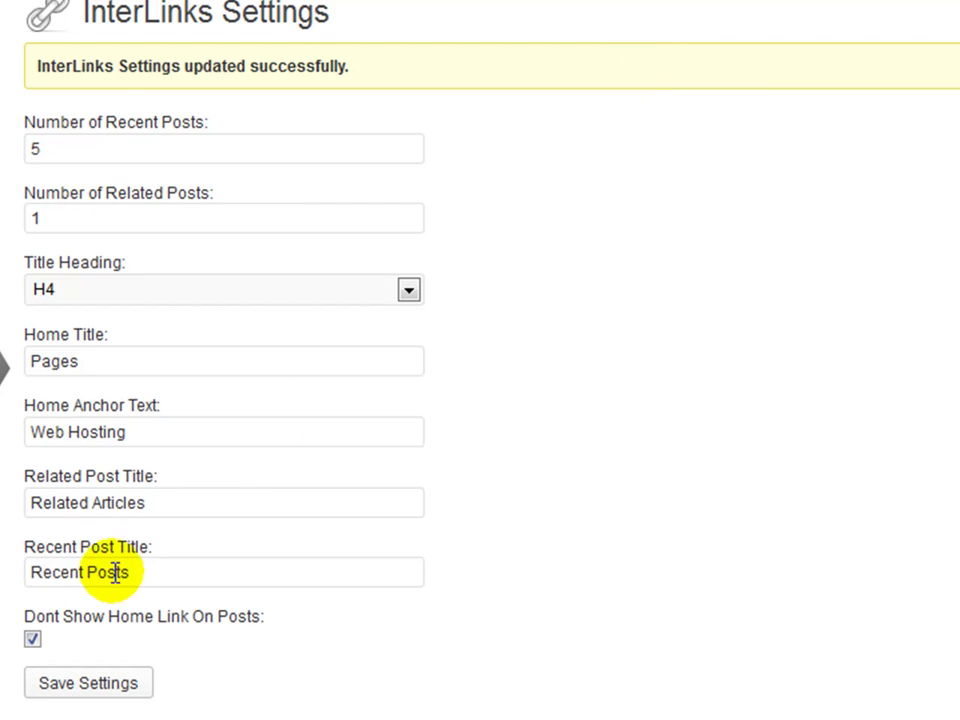
Compare the Recent Post Title setting with the recent posts heading in the site's sidebar
left_click_drag(161, 568, 28, 604)
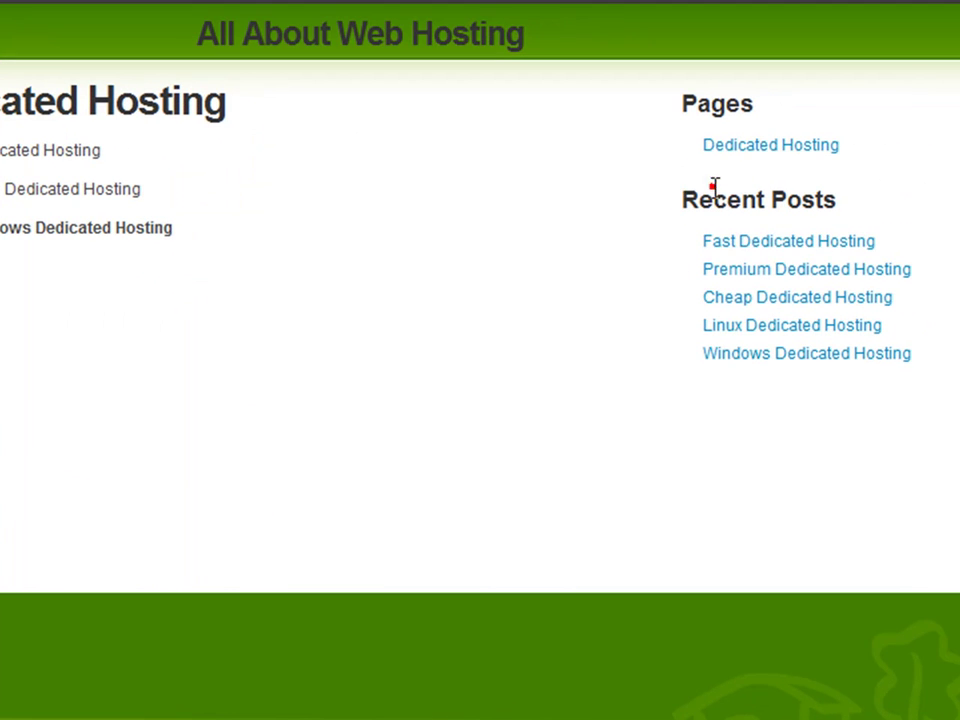
left_click_drag(713, 186, 872, 216)
left_click(868, 206)
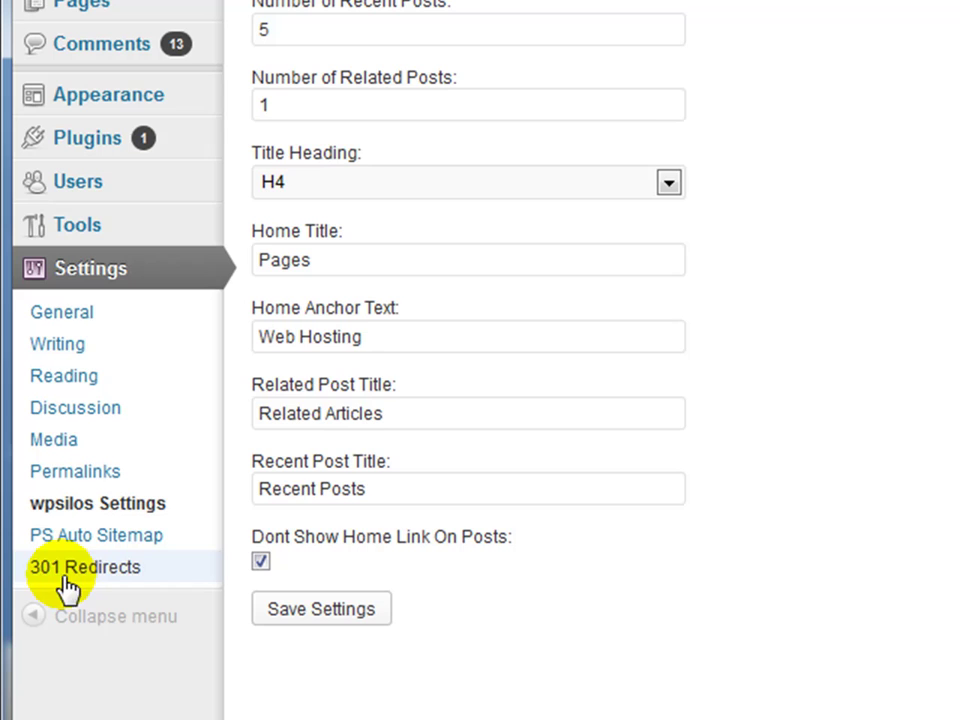
Open the 301 Redirects settings and examine the request and destination of the dedicated-hosting category redirect
left_click(186, 589)
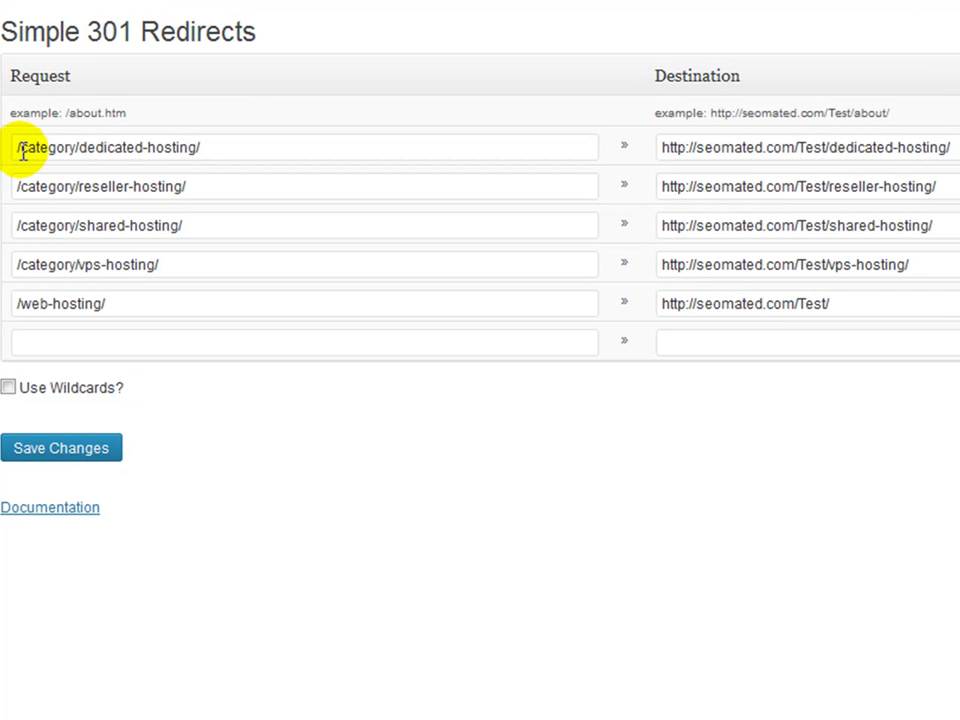
left_click_drag(20, 148, 74, 150)
left_click(75, 150)
left_click(314, 486)
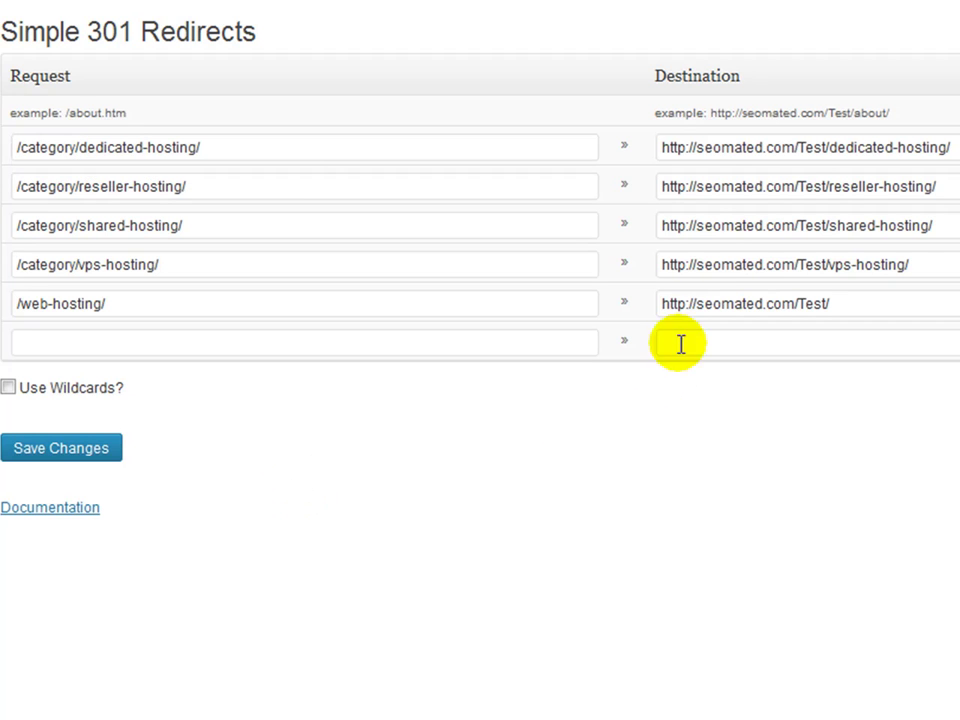
left_click_drag(689, 148, 943, 148)
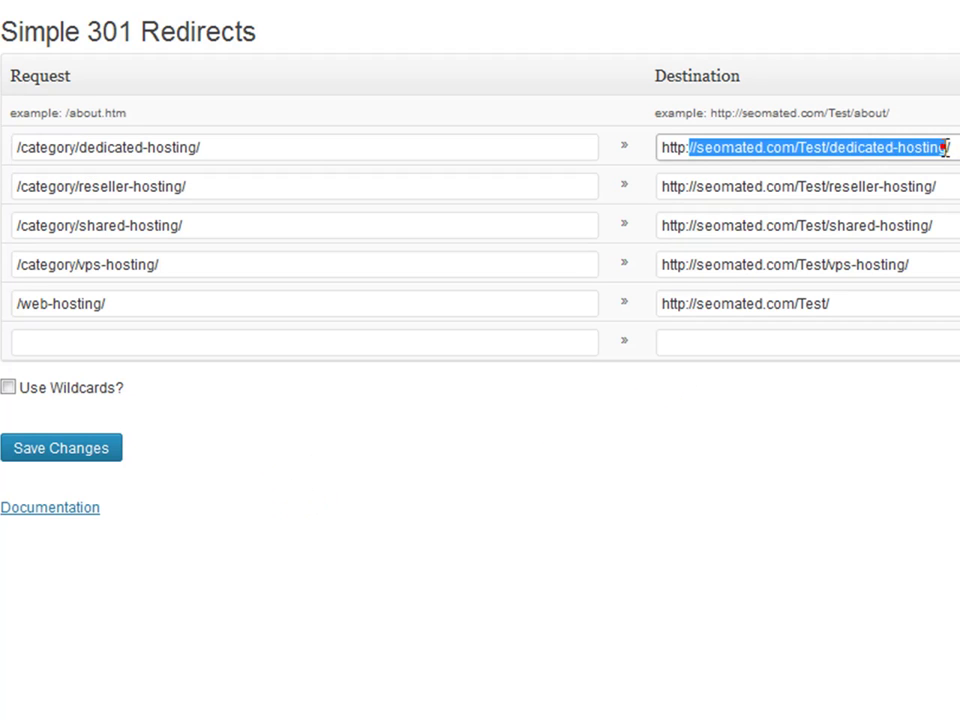
left_click(900, 552)
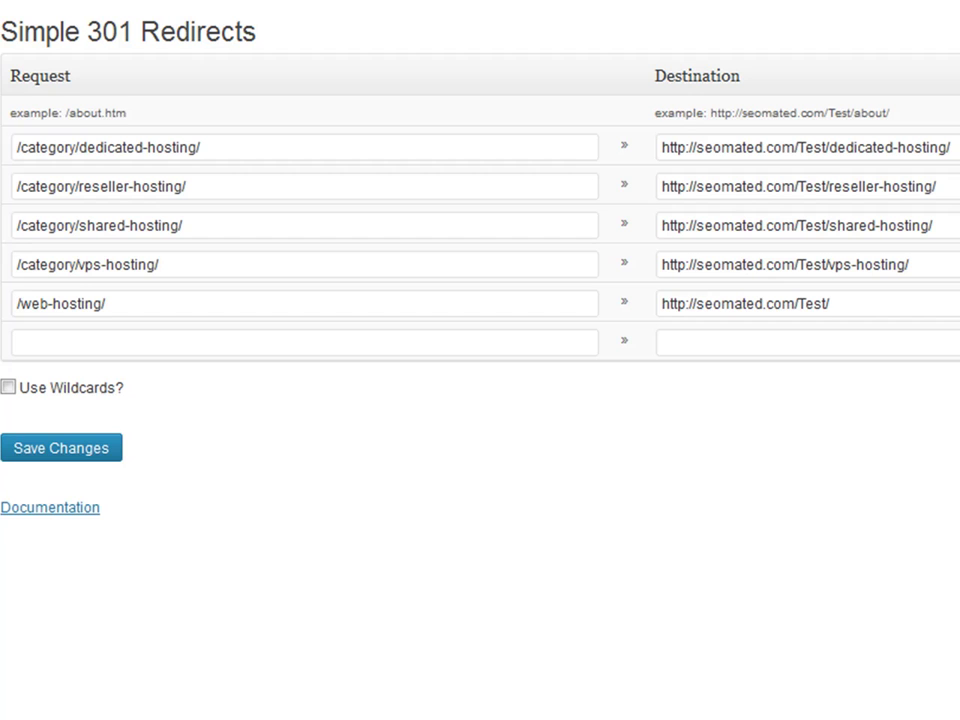
Open the post categories page and examine the Interlink Page options for a new category
mouse_move(0, 58)
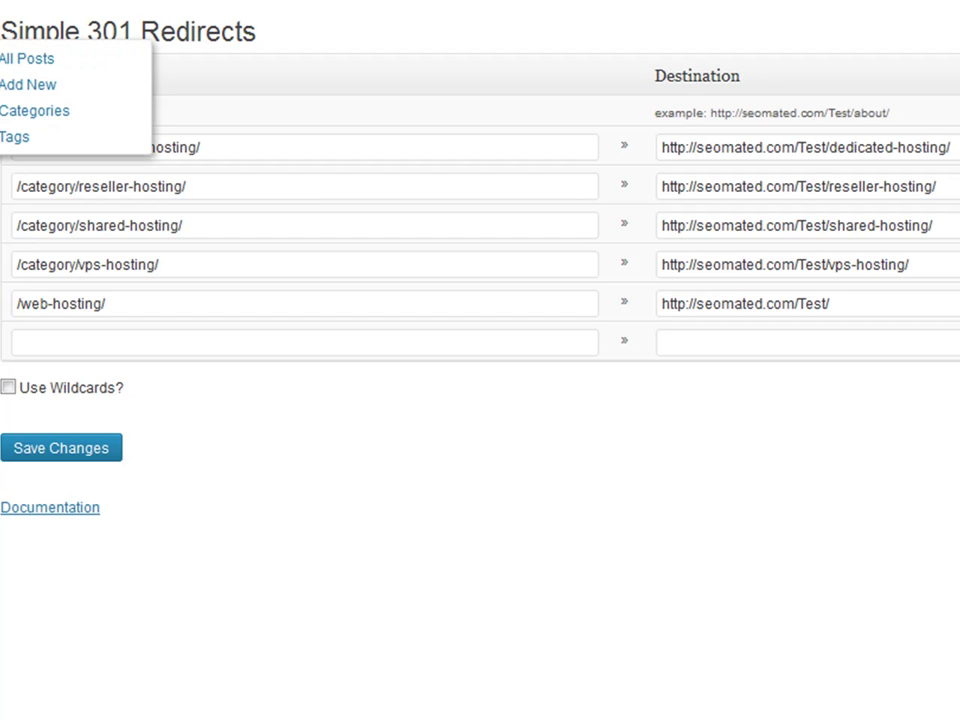
left_click(5, 112)
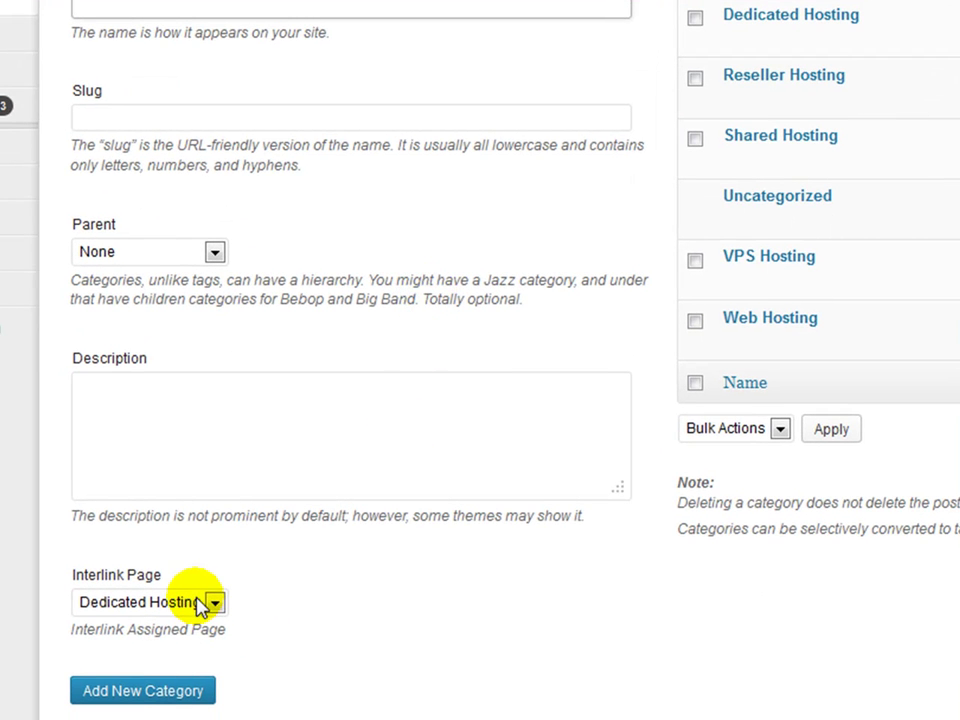
left_click(201, 603)
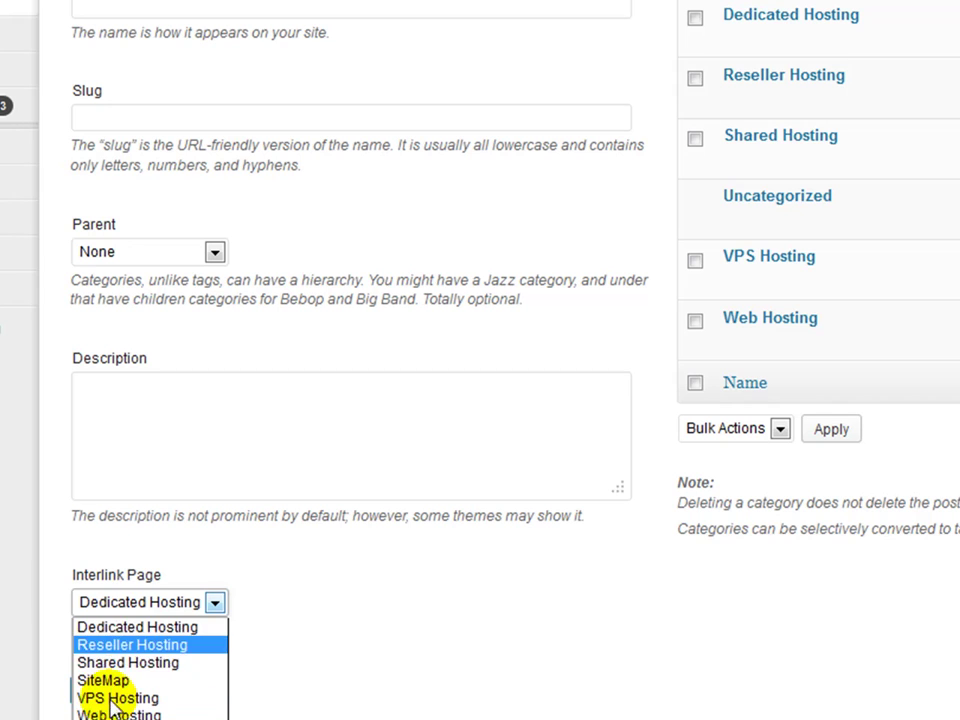
left_click(349, 656)
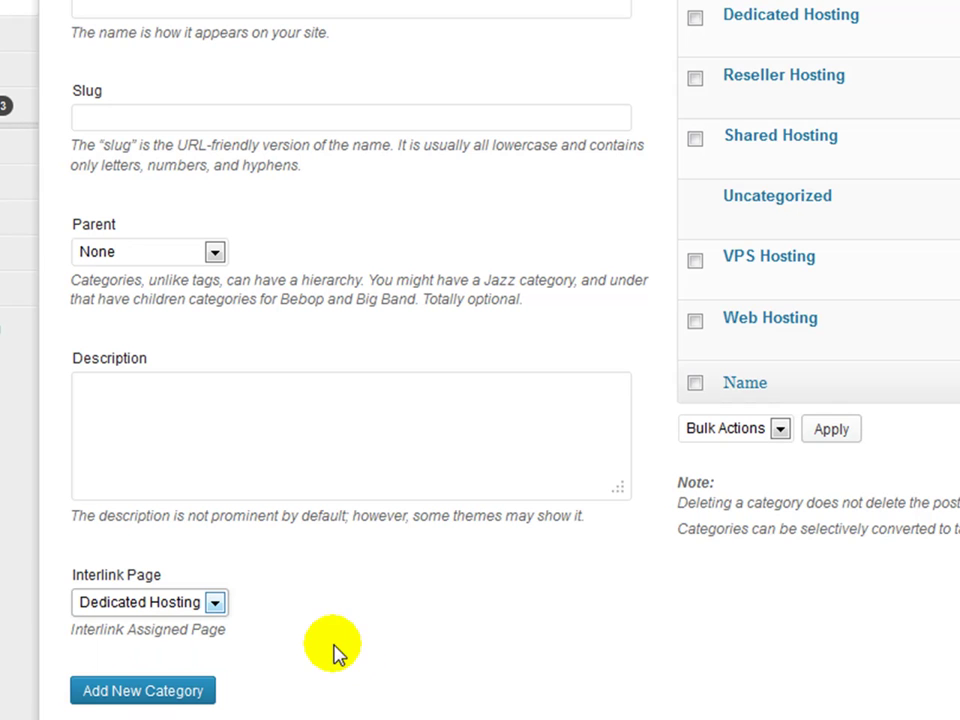
mouse_move(795, 20)
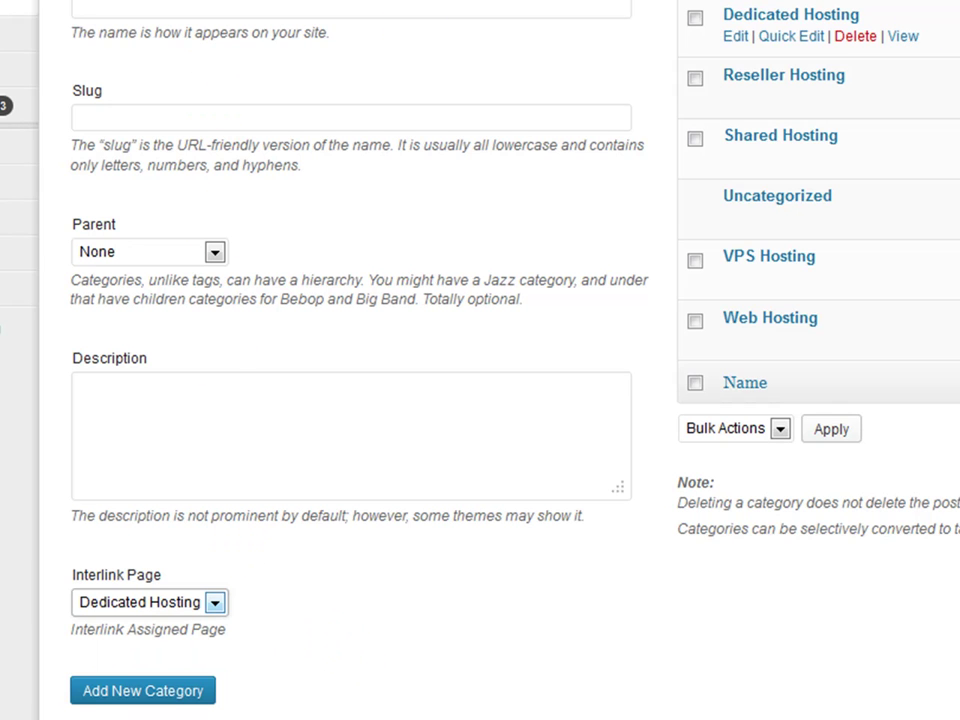